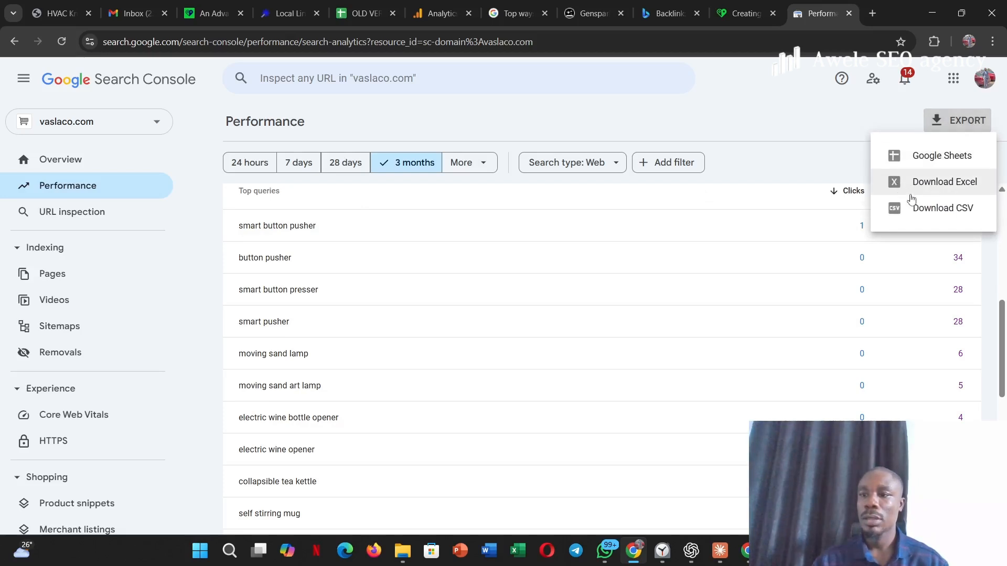
- Export the Search Console performance data for vaslaco.com as a CSV file
{"action": "left_click", "coordinate": [914, 208]}
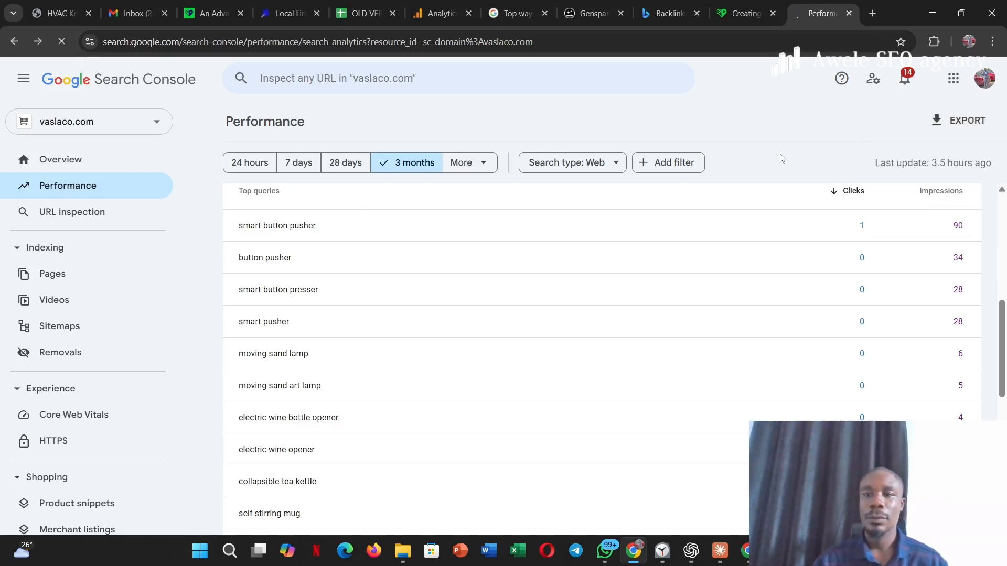
- Search Google for "google keyword planner" in a new browser tab and open Keyword Planner in Google Ads
{"action": "left_click", "coordinate": [872, 13]}
{"action": "left_click", "coordinate": [777, 38]}
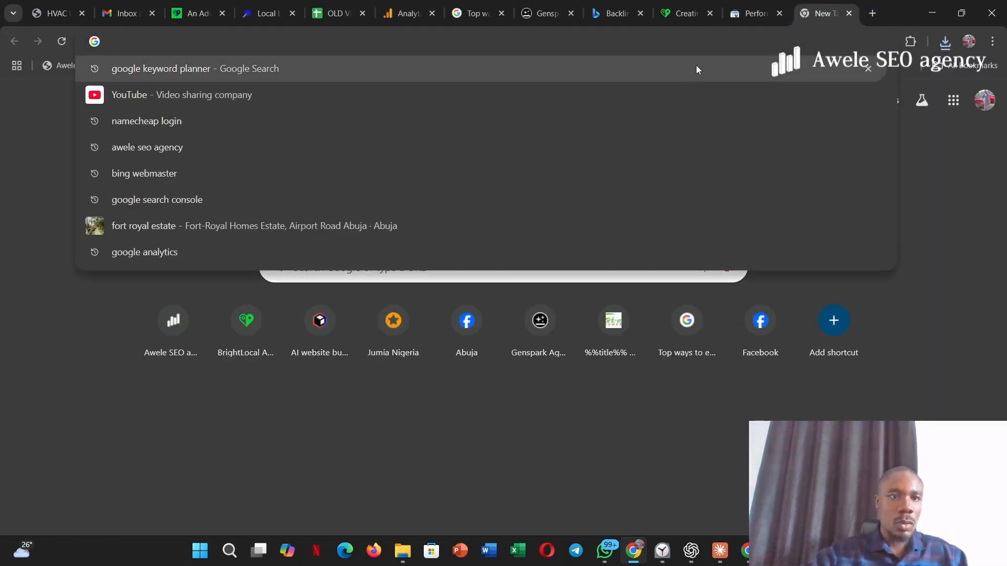
{"action": "left_click", "coordinate": [682, 72]}
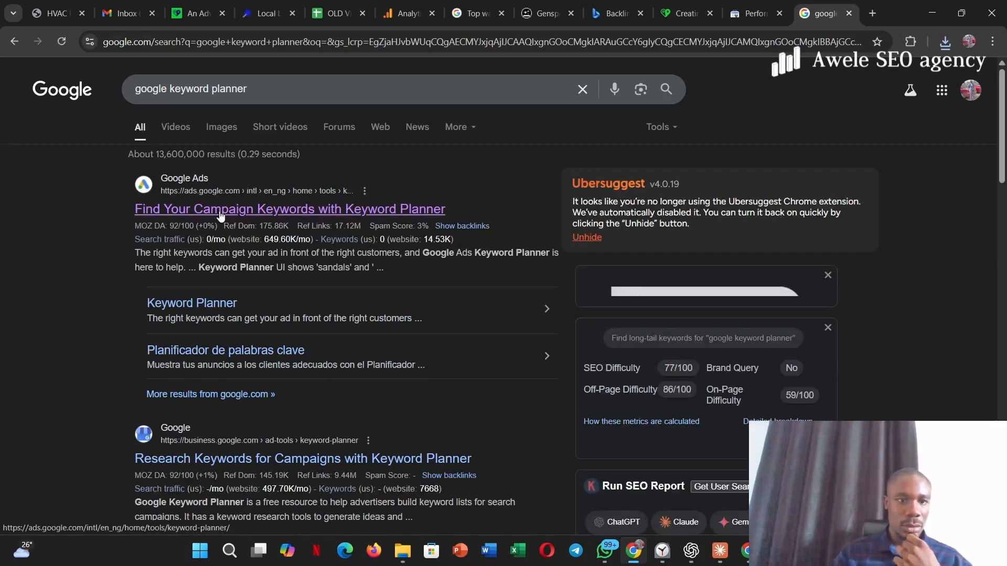
{"action": "left_click", "coordinate": [219, 210]}
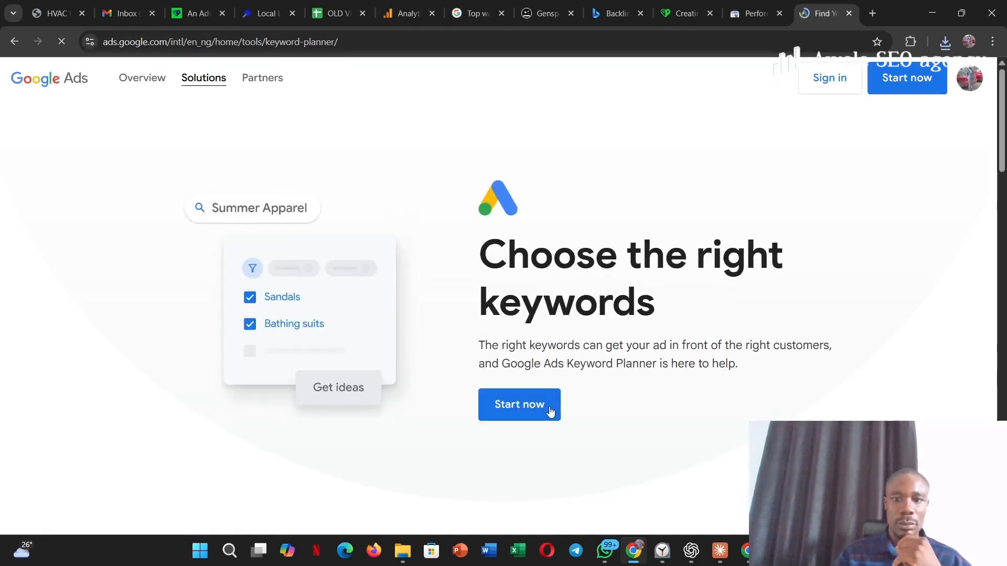
{"action": "left_click", "coordinate": [515, 414]}
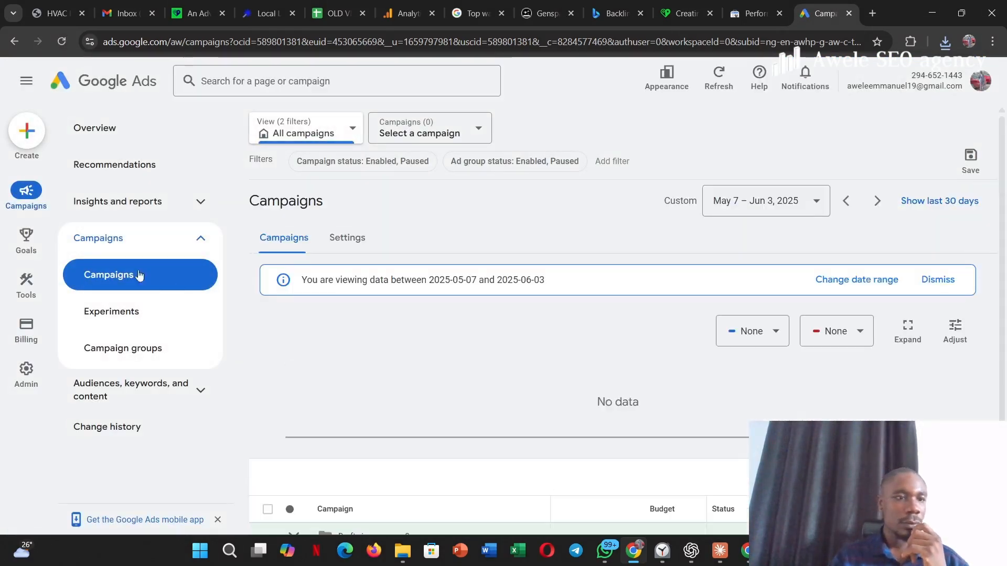
{"action": "left_click", "coordinate": [26, 280]}
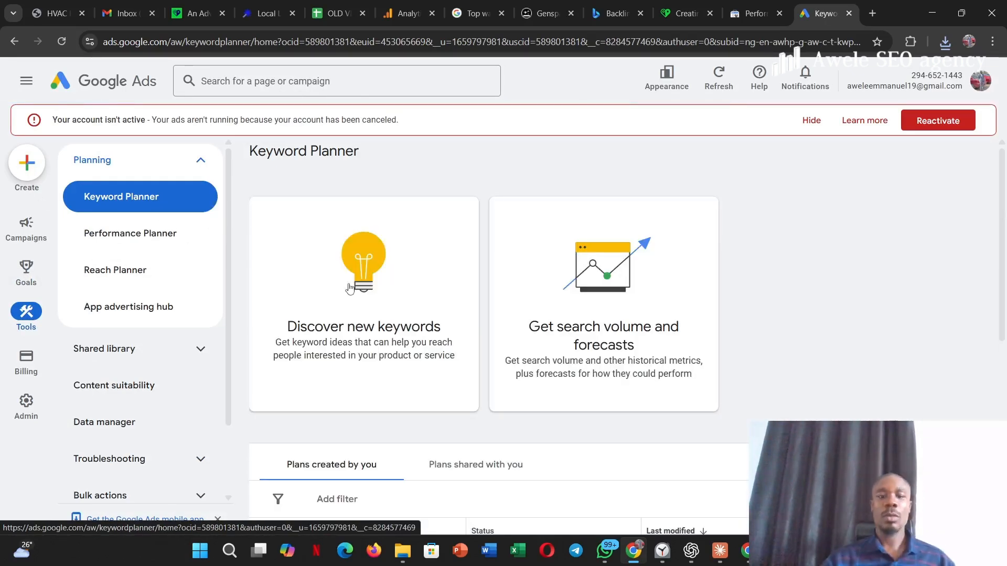
- Start discovering new keywords and add "iphone charger" as the first seed keyword
{"action": "left_click", "coordinate": [349, 289]}
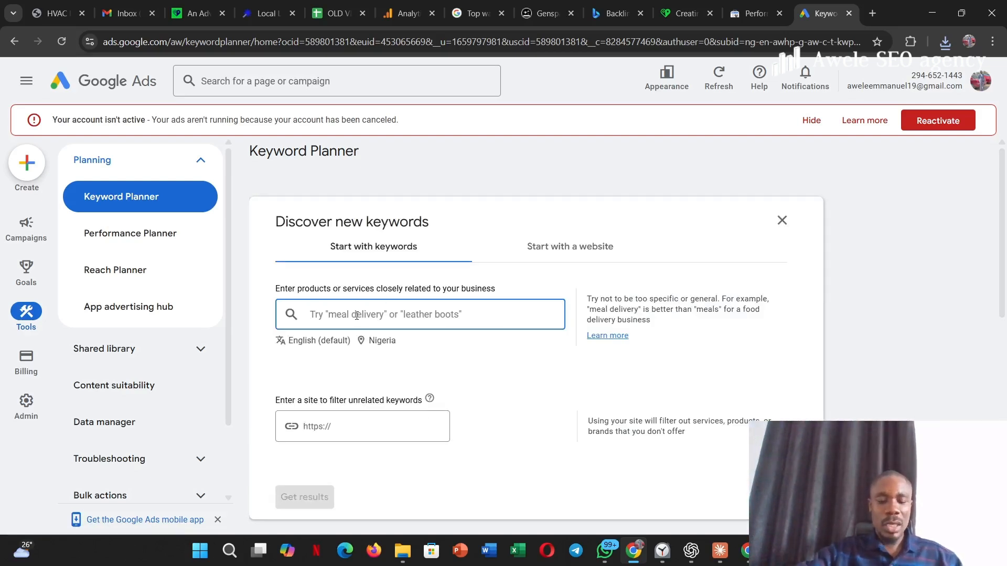
{"action": "type", "text": "iphones"}
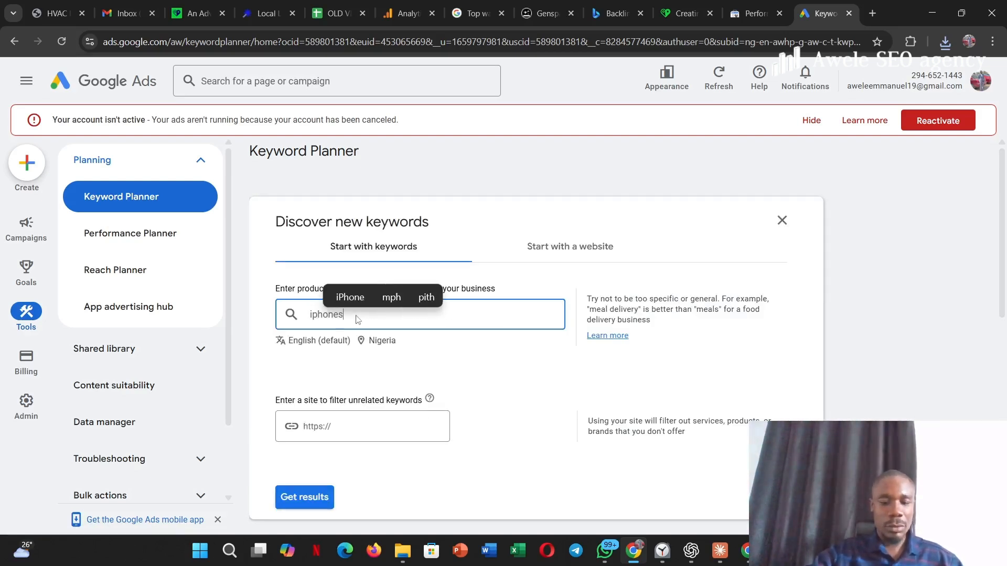
{"action": "key", "text": "BackSpace"}
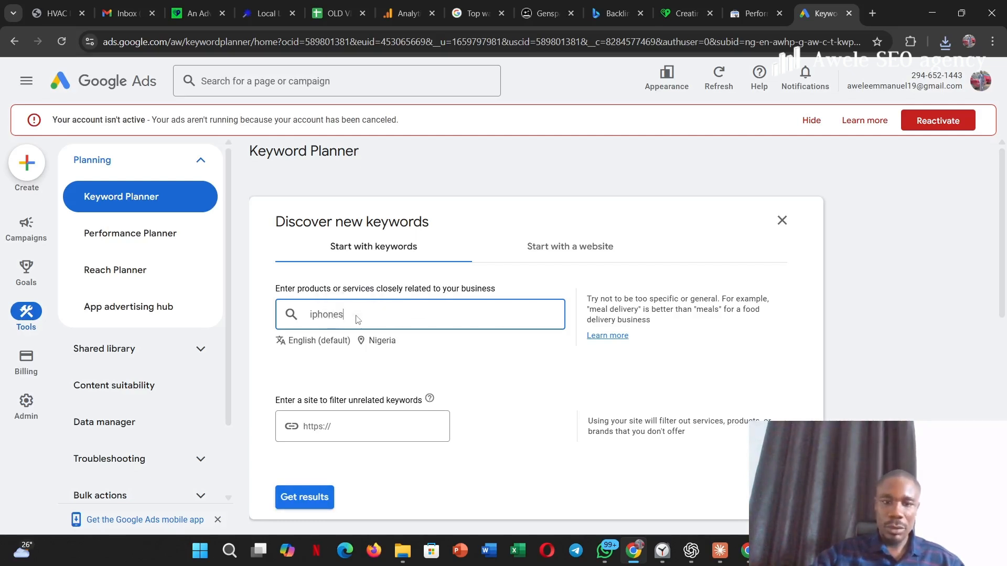
{"action": "type", "text": "charger"}
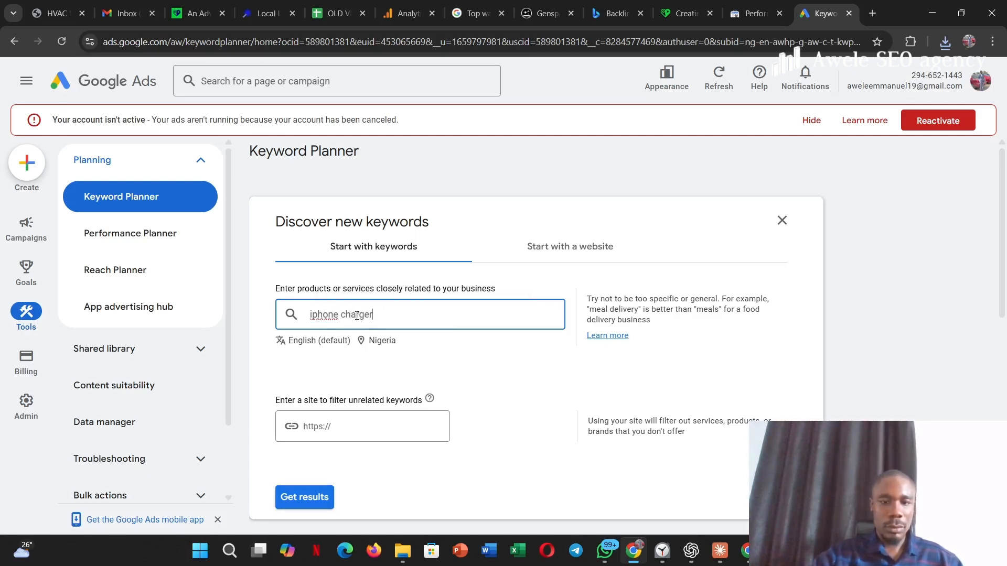
{"action": "key", "text": "Return"}
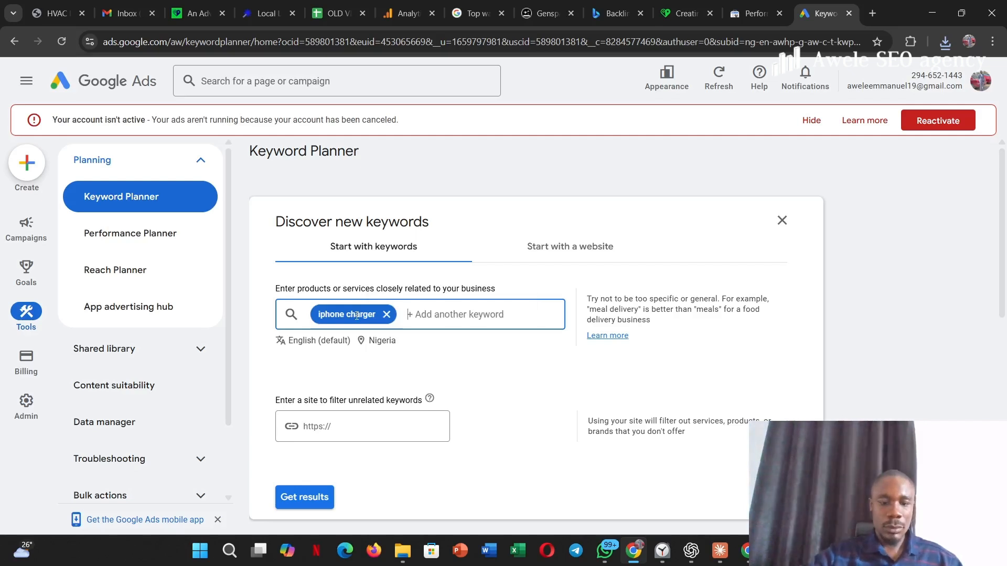
- Add the seed keywords "wireless charger" and "type c charger" and get the keyword results
{"action": "type", "text": "wireless "}
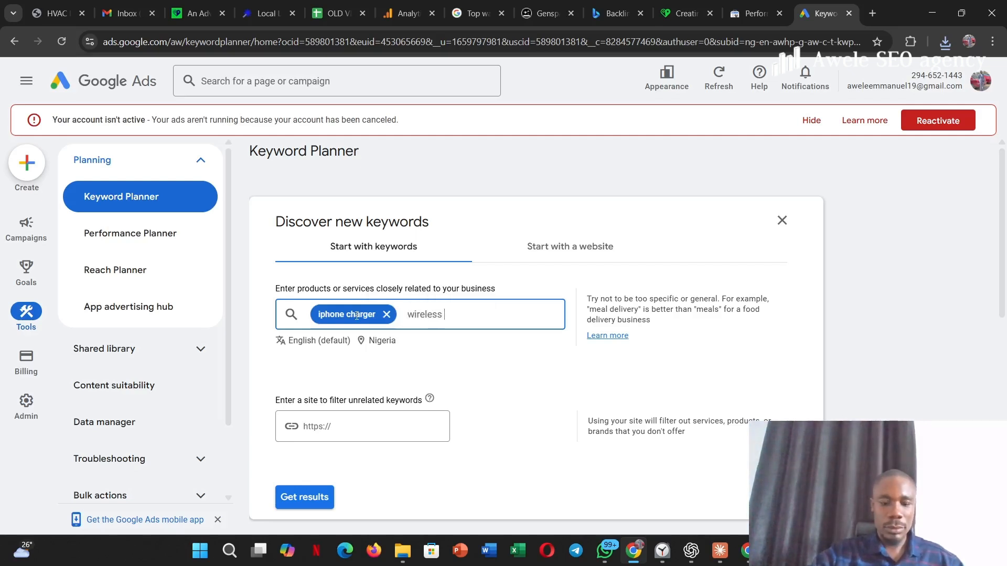
{"action": "type", "text": "charger"}
{"action": "key", "text": "Return"}
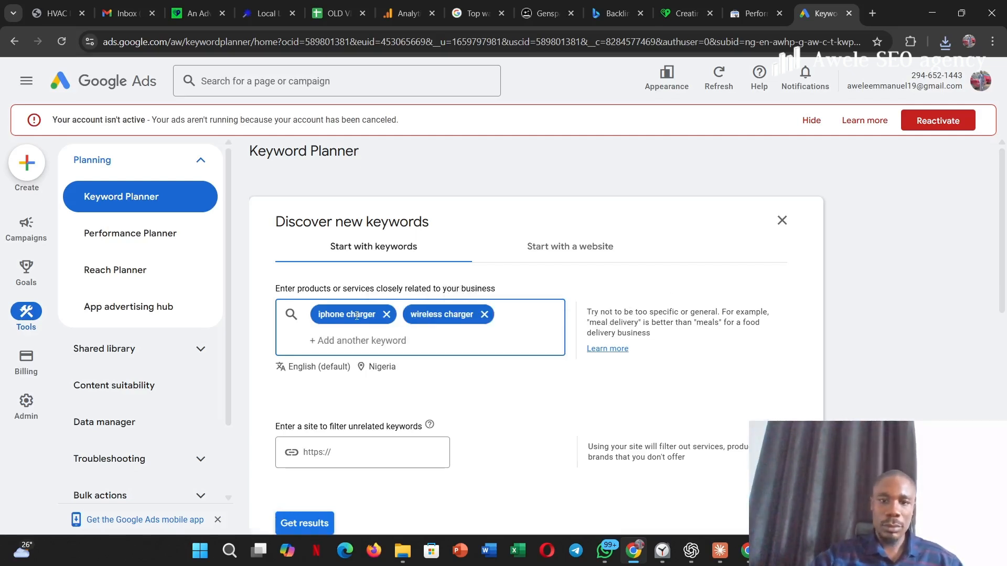
{"action": "type", "text": "type"}
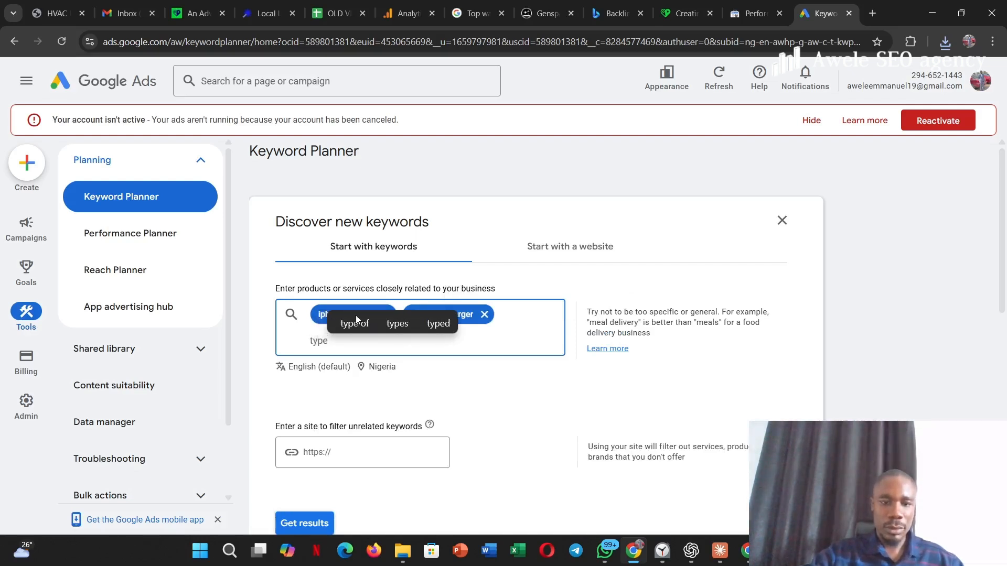
{"action": "type", "text": " c charger"}
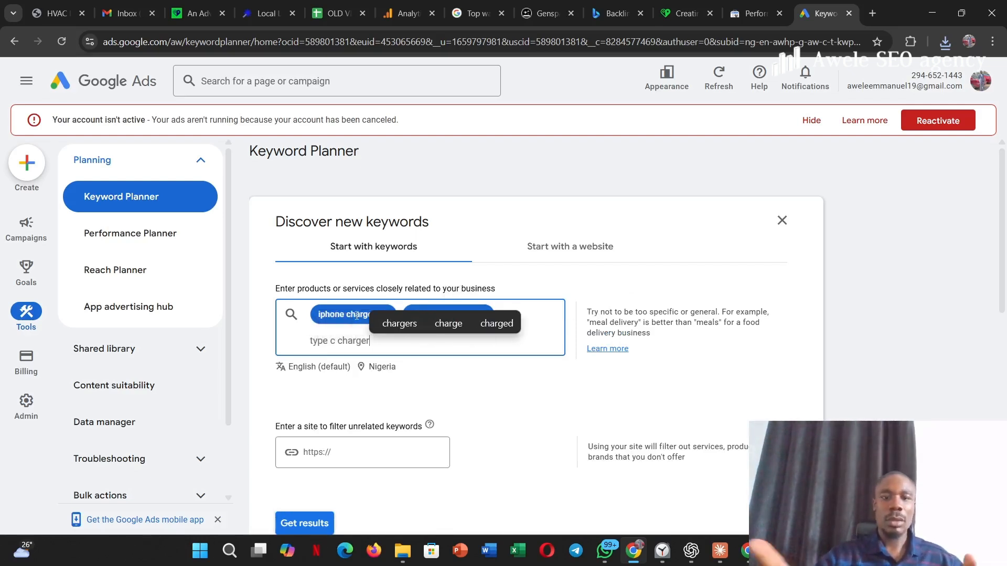
{"action": "key", "text": "Return"}
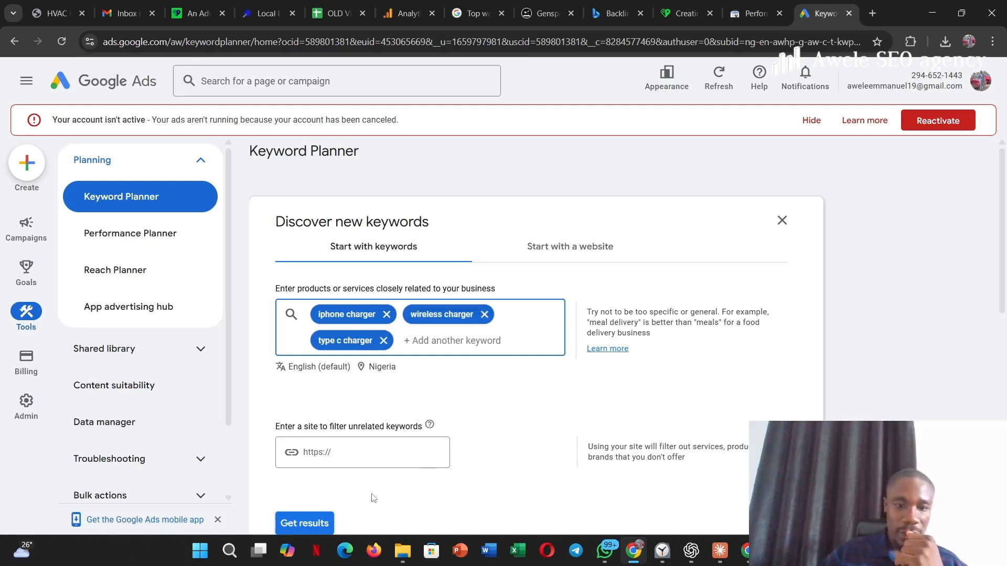
{"action": "left_click", "coordinate": [315, 523]}
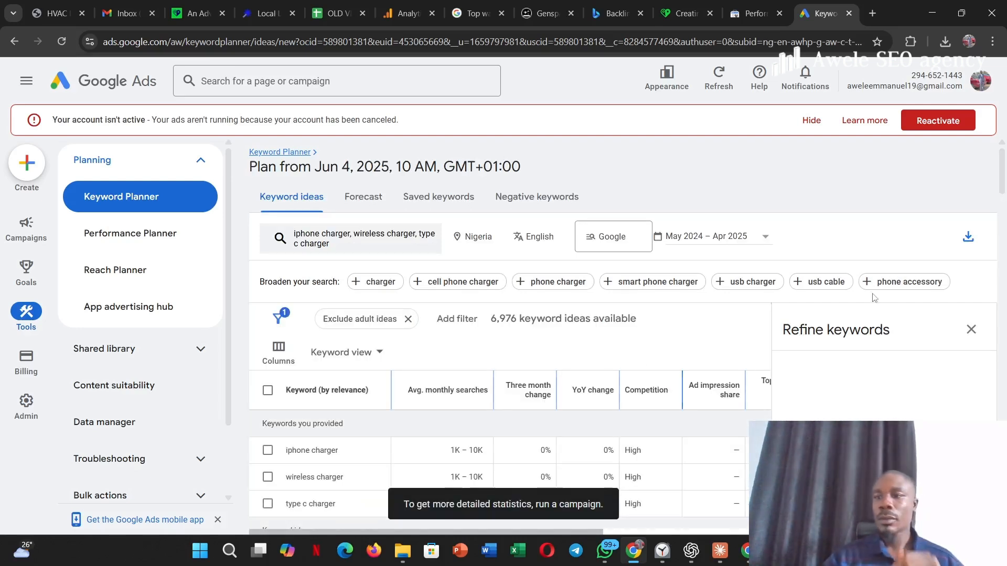
- Refine the keyword ideas by excluding the brands anker, belkin, dell and lenovo and all Retailer keywords
{"action": "mouse_move", "coordinate": [1004, 177]}
{"action": "left_mouse_down"}
{"action": "mouse_move", "coordinate": [1005, 203]}
{"action": "mouse_move", "coordinate": [1005, 182]}
{"action": "left_mouse_up"}
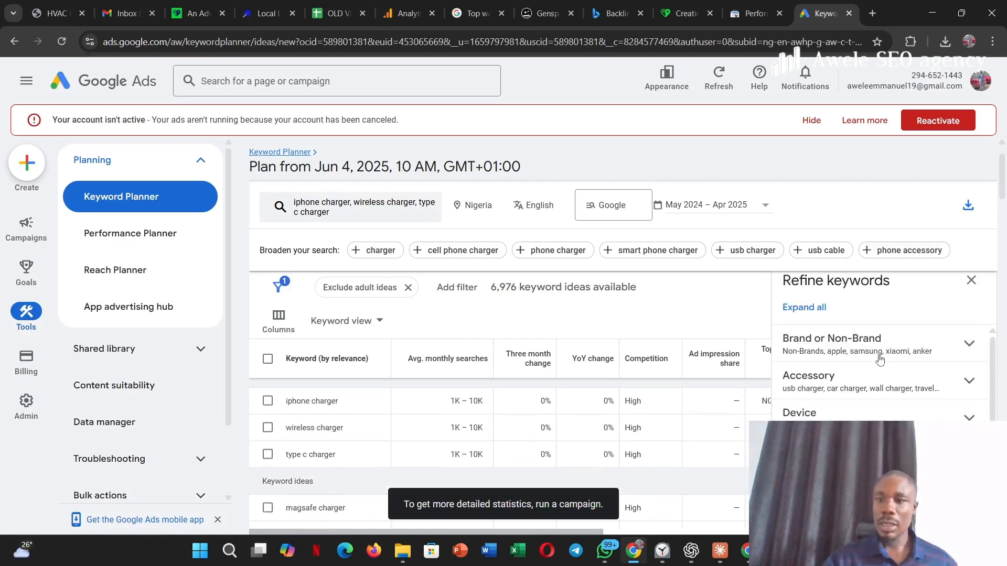
{"action": "left_click", "coordinate": [952, 348]}
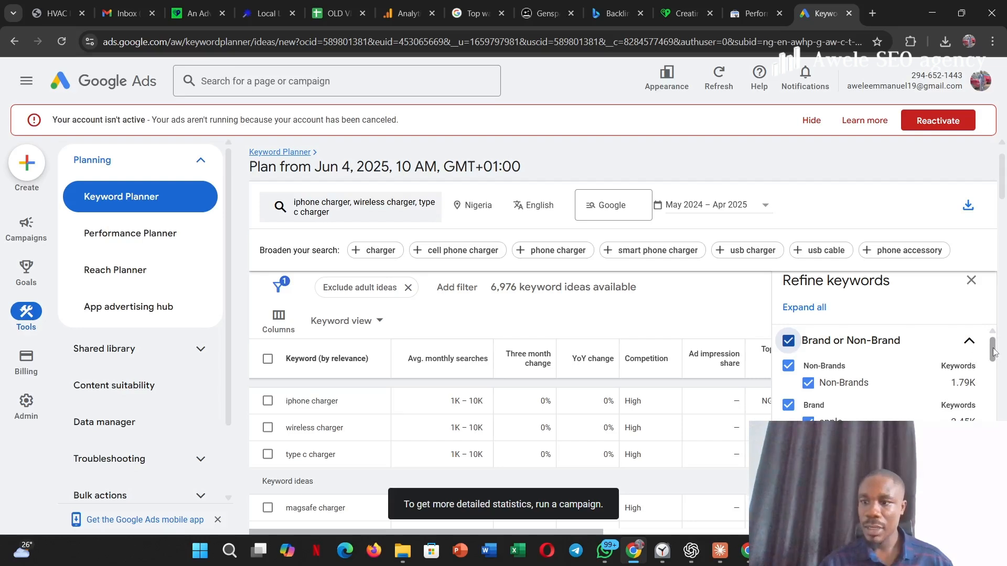
{"action": "scroll", "coordinate": [993, 363], "scroll_direction": "down", "scroll_amount": 2}
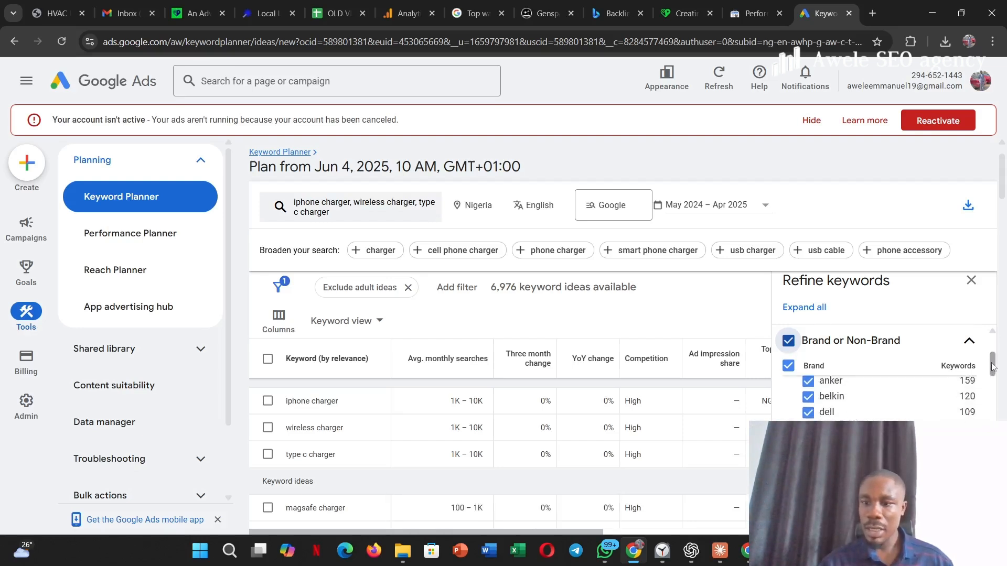
{"action": "left_click", "coordinate": [808, 413]}
{"action": "left_click", "coordinate": [808, 397]}
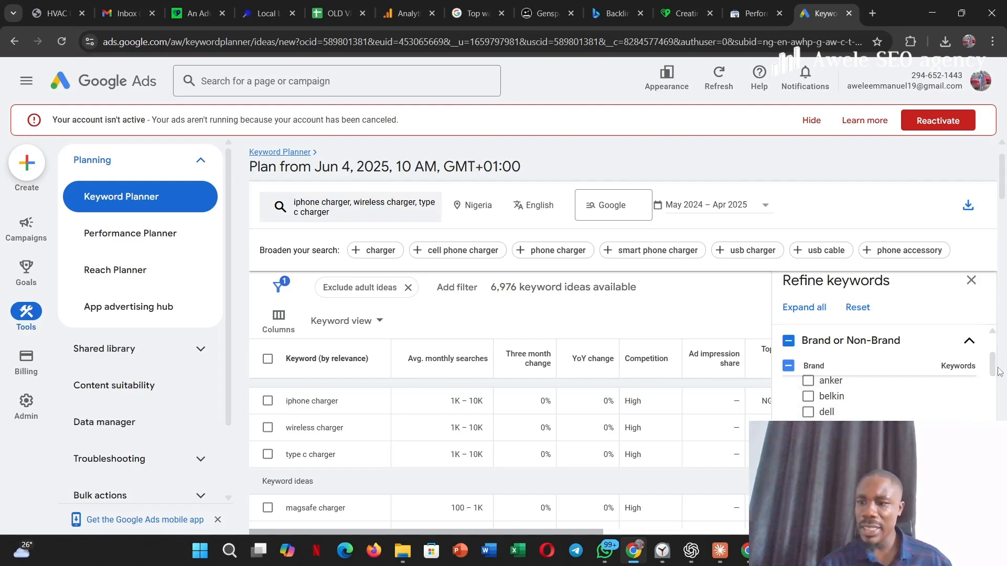
{"action": "left_click_drag", "start_coordinate": [993, 367], "coordinate": [989, 385]}
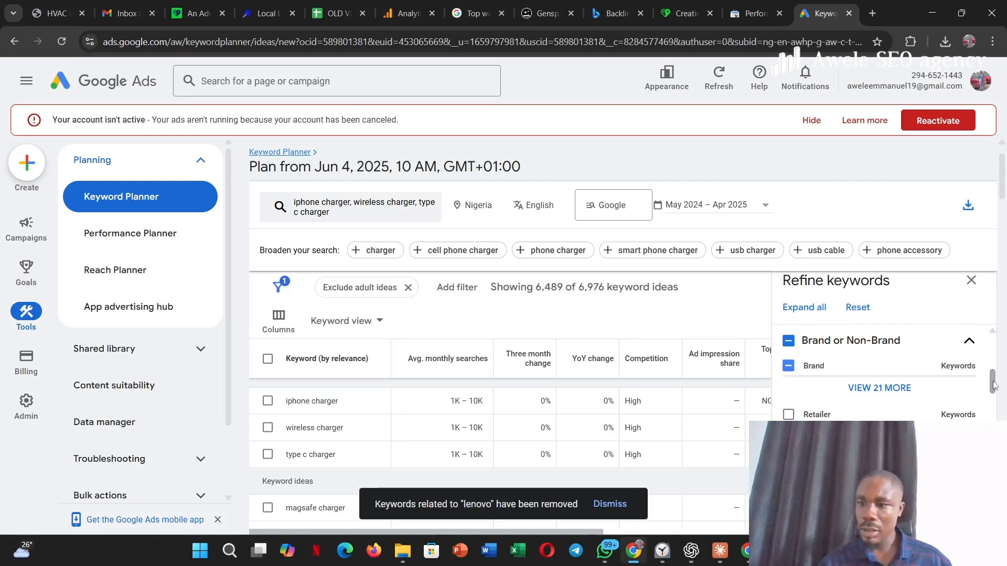
{"action": "left_click_drag", "start_coordinate": [992, 386], "coordinate": [986, 340]}
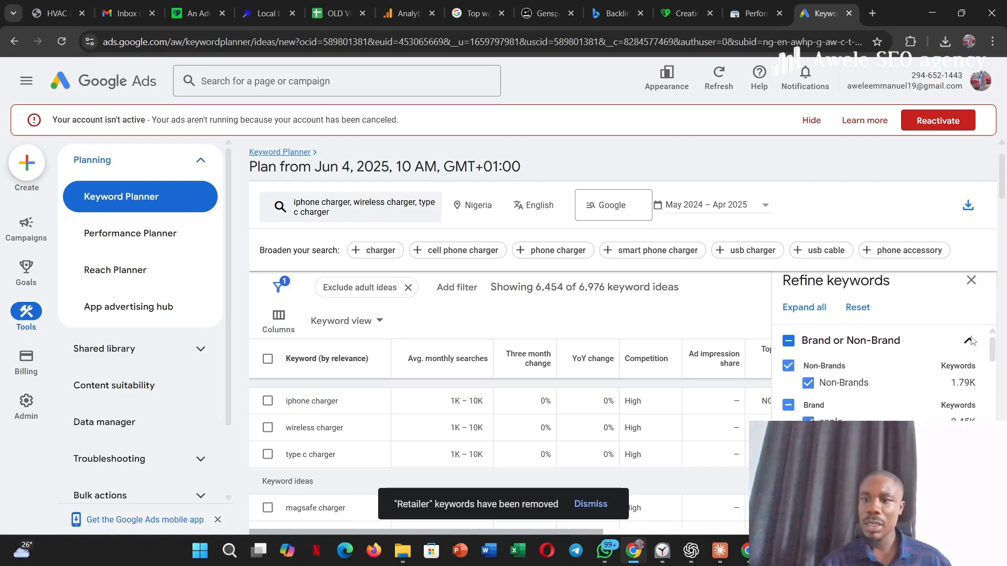
{"action": "left_click", "coordinate": [969, 340]}
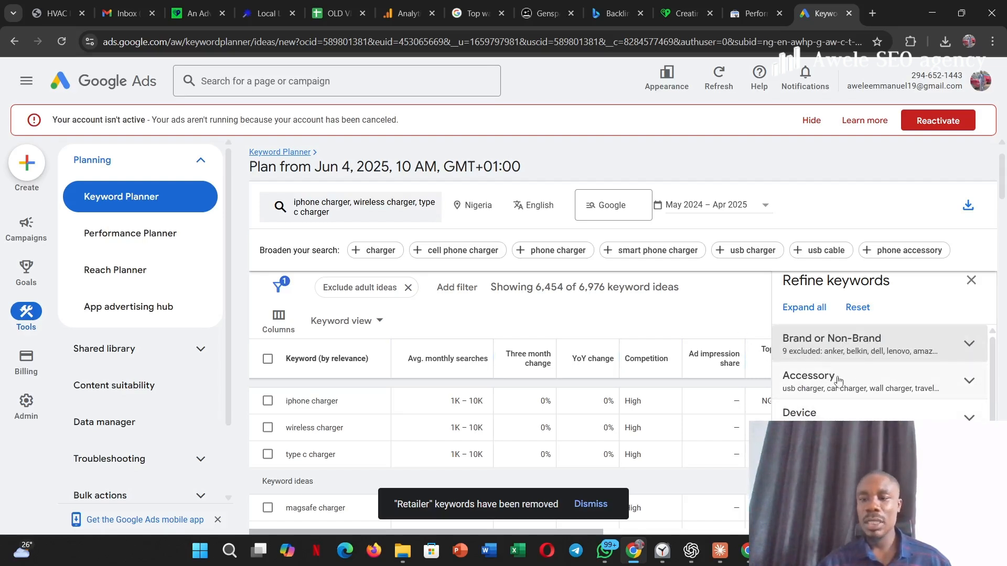
- Exclude the car charger and wall charger accessories from the keyword ideas and close the refinement options
{"action": "left_click", "coordinate": [924, 389]}
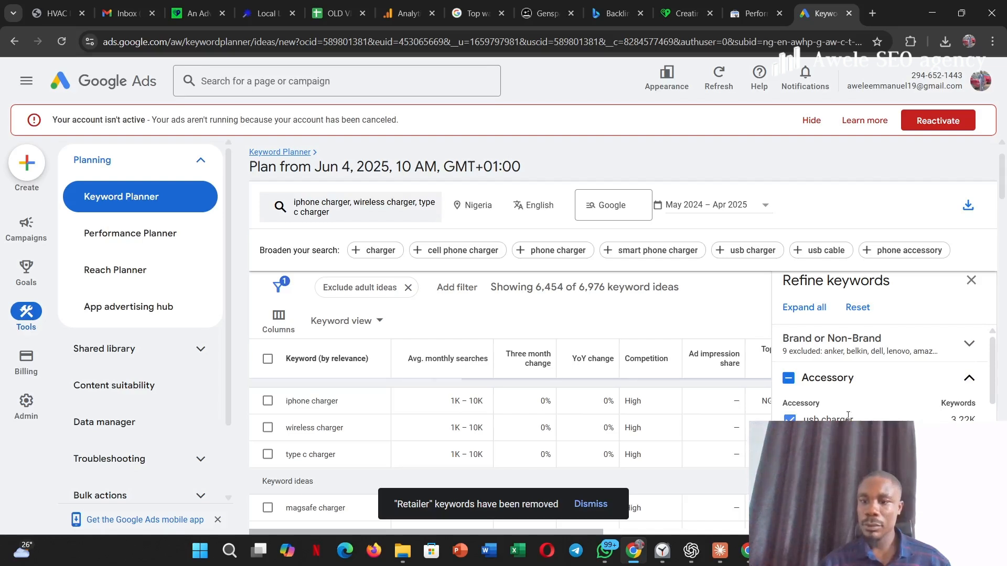
{"action": "left_click", "coordinate": [968, 380]}
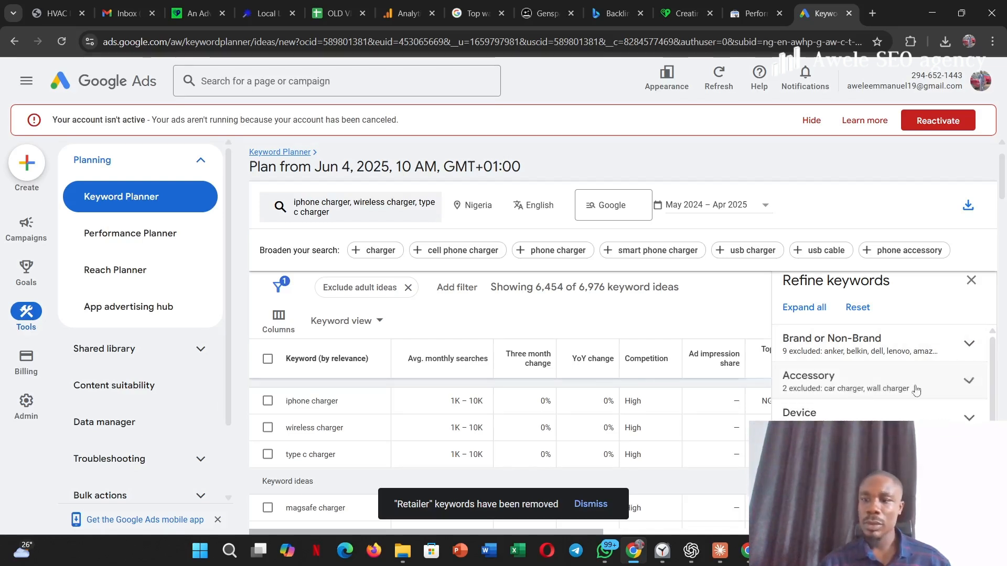
{"action": "left_click", "coordinate": [971, 282]}
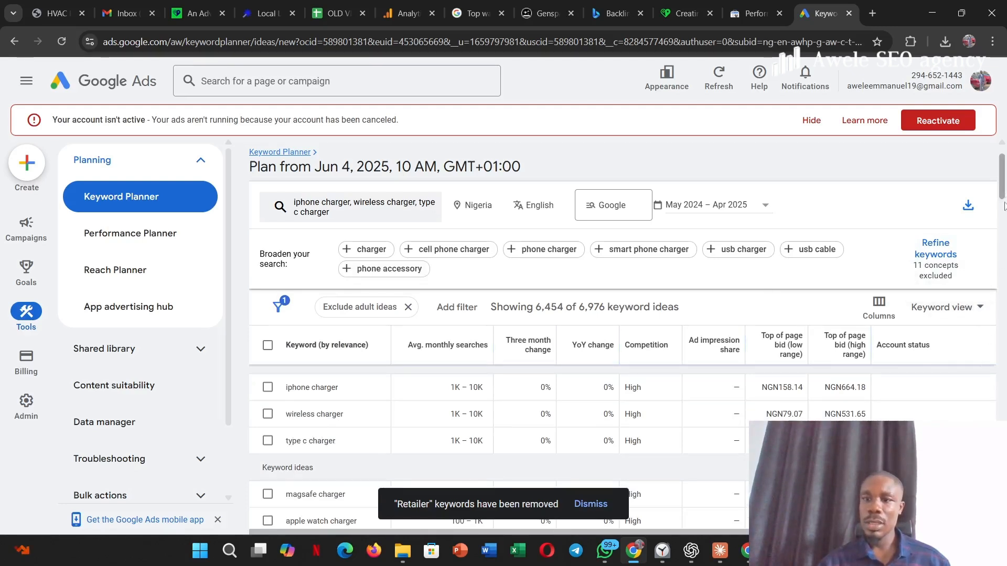
- Examine the refined keyword ideas' average monthly searches, competition and low and high top-of-page bids
{"action": "left_click_drag", "start_coordinate": [1004, 219], "coordinate": [1002, 193]}
{"action": "scroll", "coordinate": [645, 274], "scroll_direction": "down", "scroll_amount": 3}
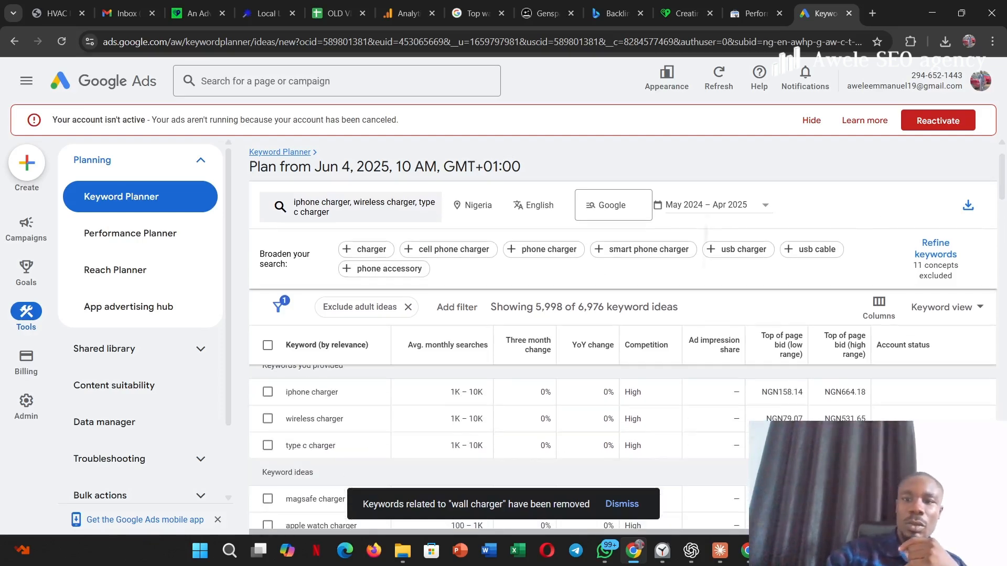
{"action": "scroll", "coordinate": [644, 274], "scroll_direction": "up", "scroll_amount": 4}
{"action": "scroll", "coordinate": [391, 422], "scroll_direction": "down", "scroll_amount": 3}
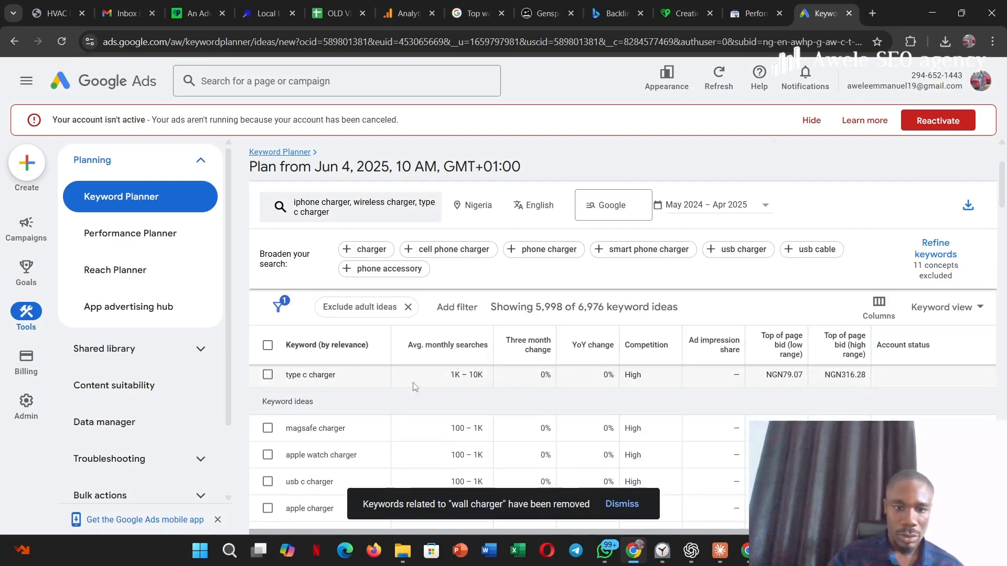
{"action": "scroll", "coordinate": [531, 448], "scroll_direction": "up", "scroll_amount": 1}
{"action": "scroll", "coordinate": [531, 448], "scroll_direction": "up", "scroll_amount": 2}
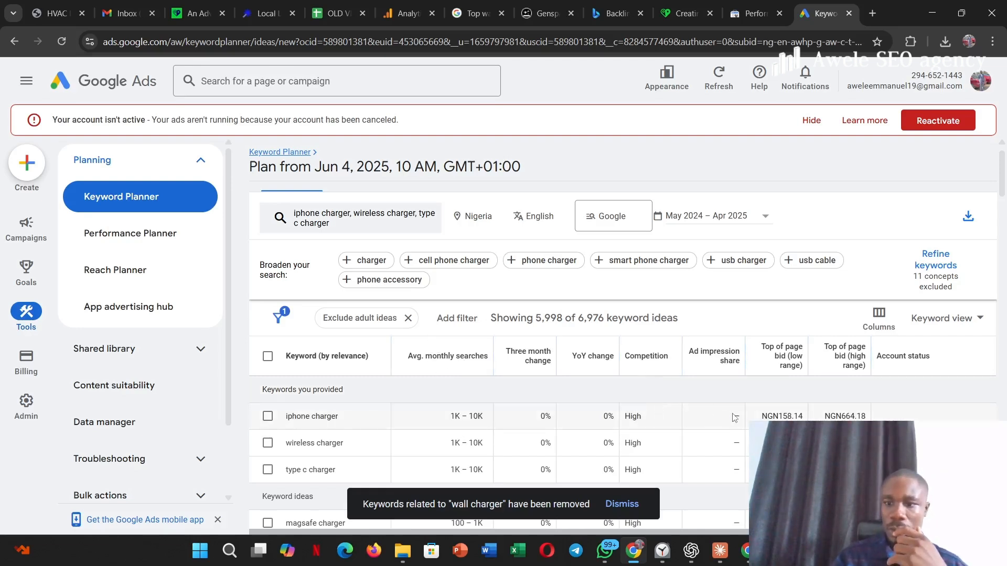
{"action": "mouse_move", "coordinate": [807, 352]}
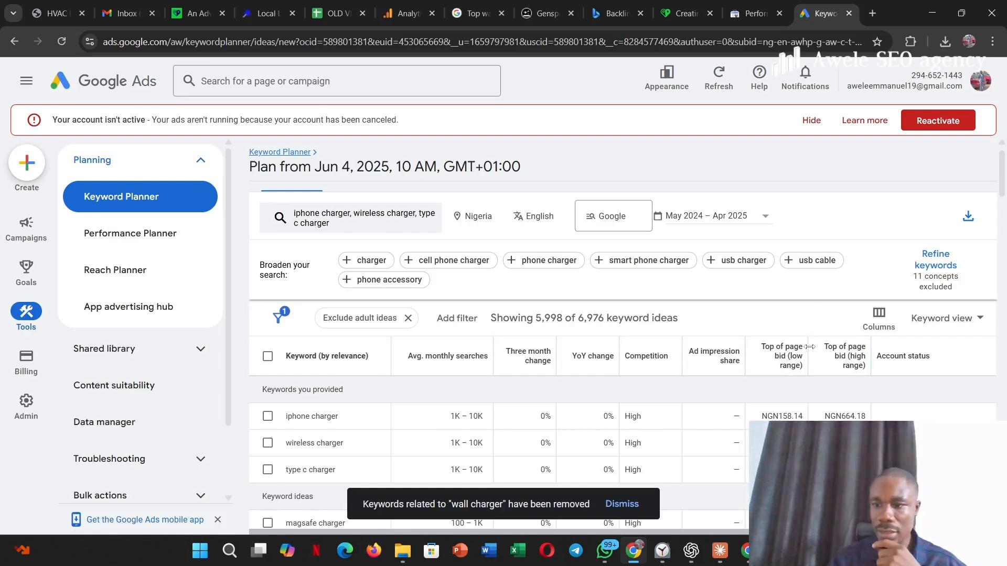
{"action": "mouse_move", "coordinate": [840, 358]}
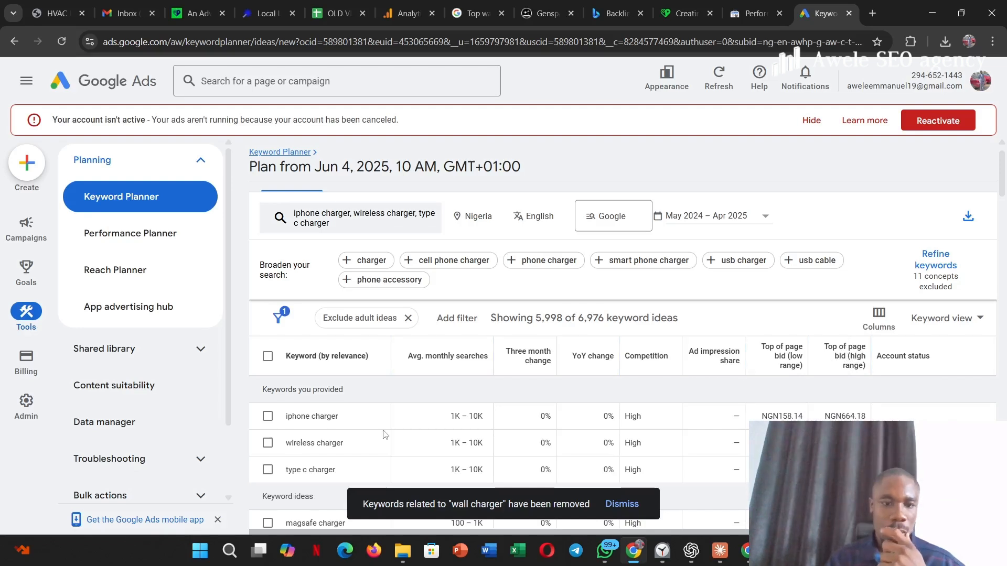
- Select the provided keywords iphone charger, wireless charger and type c charger in the keyword list
{"action": "left_click", "coordinate": [268, 417]}
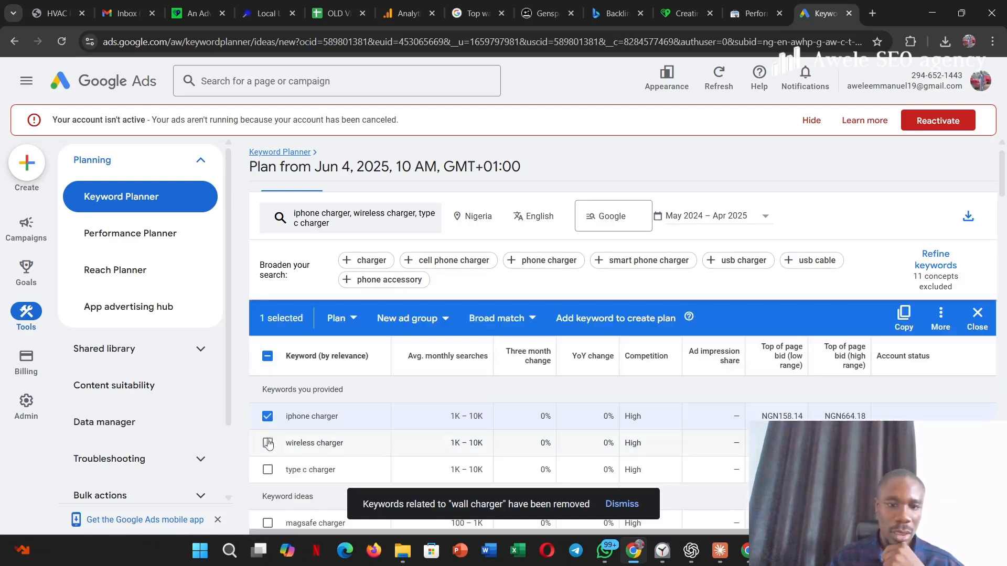
{"action": "left_click", "coordinate": [268, 444]}
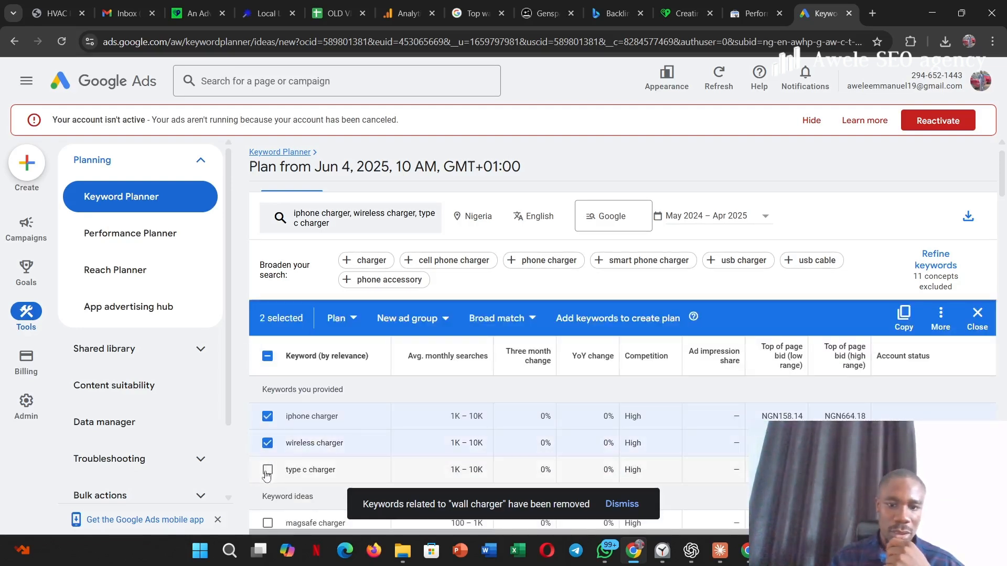
{"action": "left_click", "coordinate": [266, 471]}
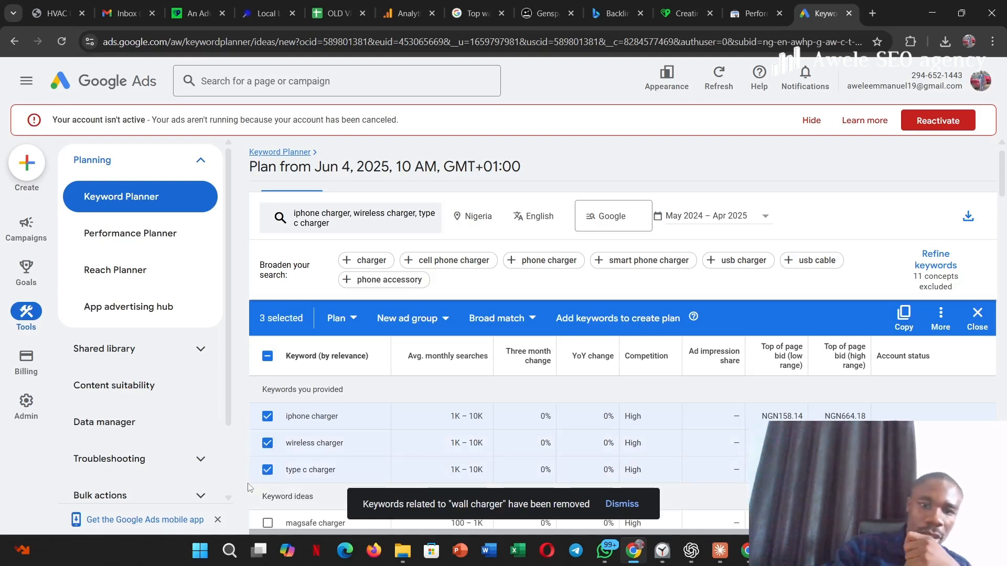
- Also select the keyword ideas apple watch charger, usb c charger, apple charger, apple charging station, magsafe charger and samsung wireless charger
{"action": "scroll", "coordinate": [249, 487], "scroll_direction": "down", "scroll_amount": 3}
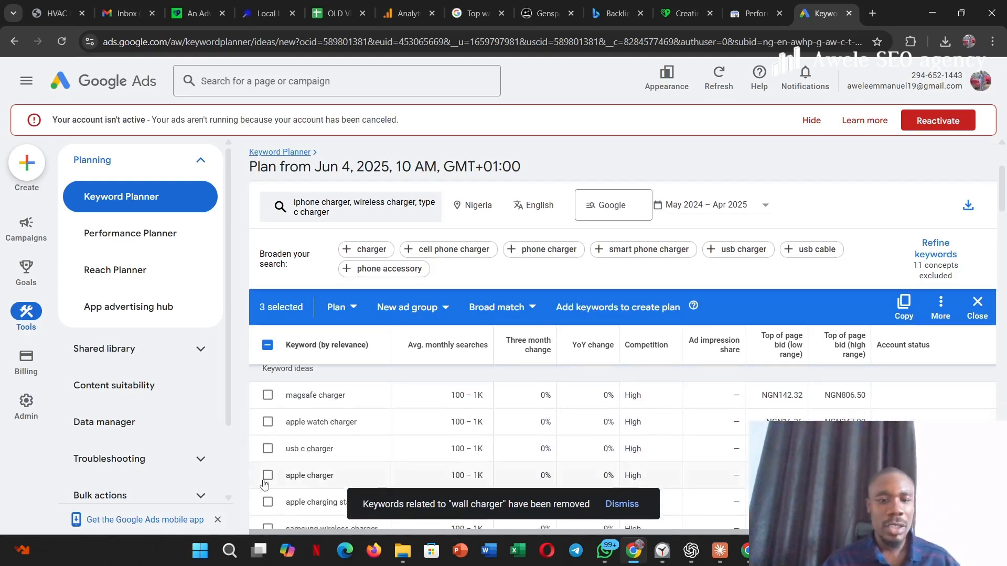
{"action": "left_click", "coordinate": [267, 424]}
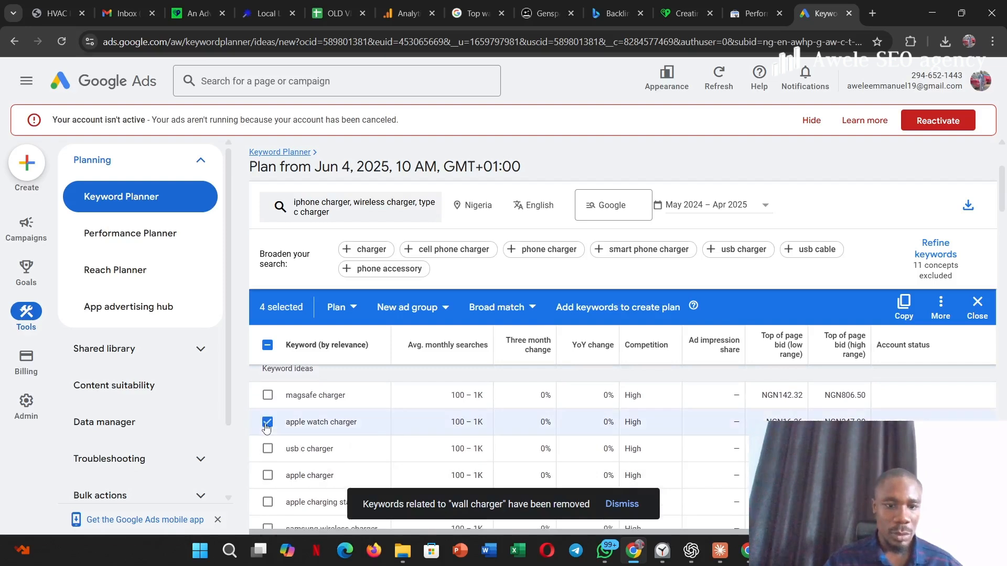
{"action": "left_click", "coordinate": [267, 449]}
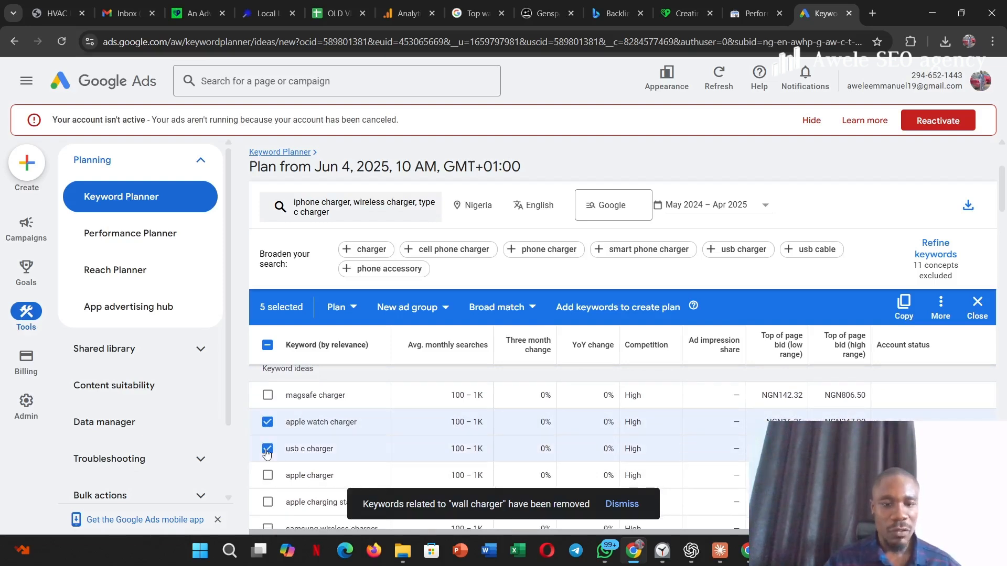
{"action": "left_click", "coordinate": [267, 477]}
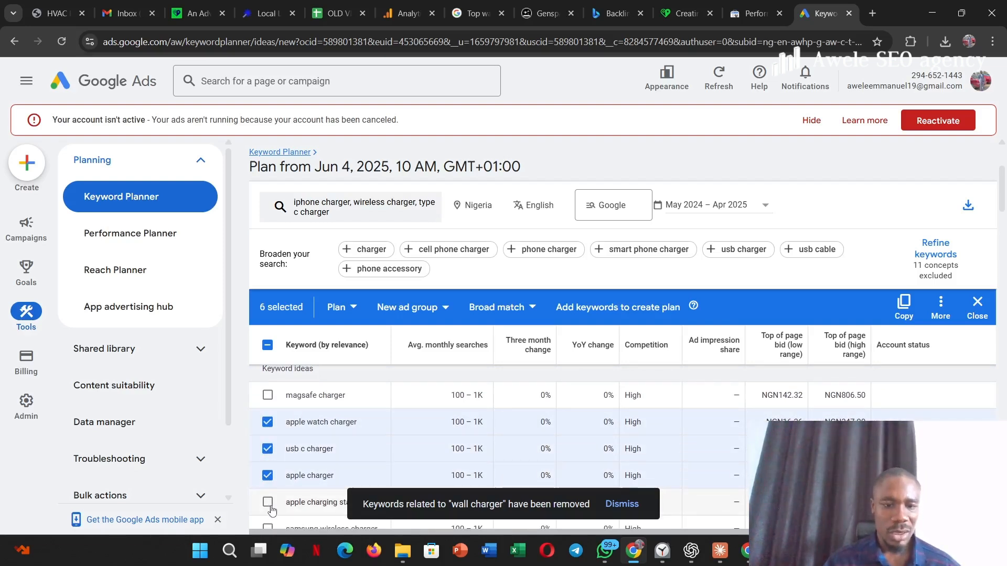
{"action": "left_click", "coordinate": [267, 395]}
{"action": "scroll", "coordinate": [268, 398], "scroll_direction": "down", "scroll_amount": 3}
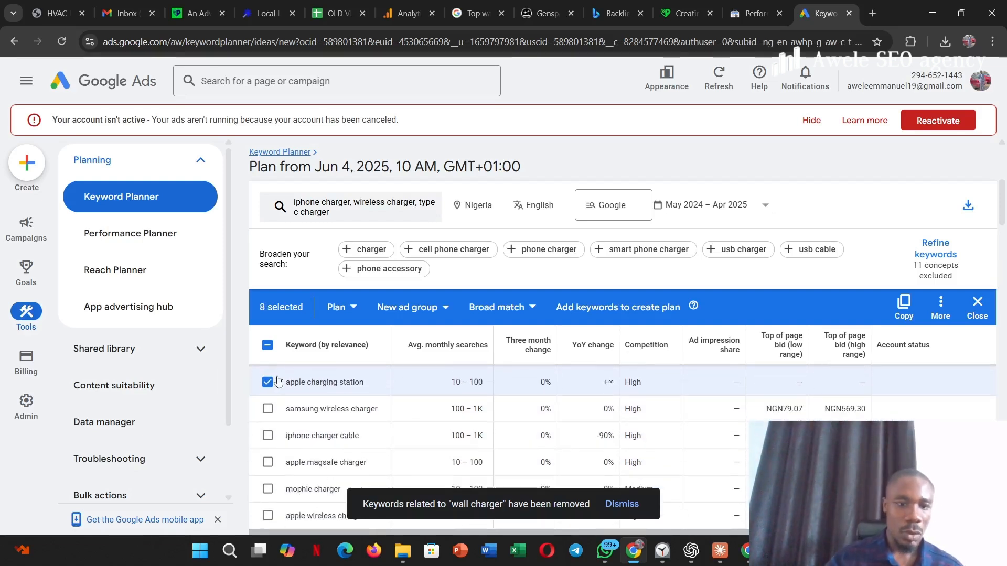
{"action": "left_click", "coordinate": [267, 409]}
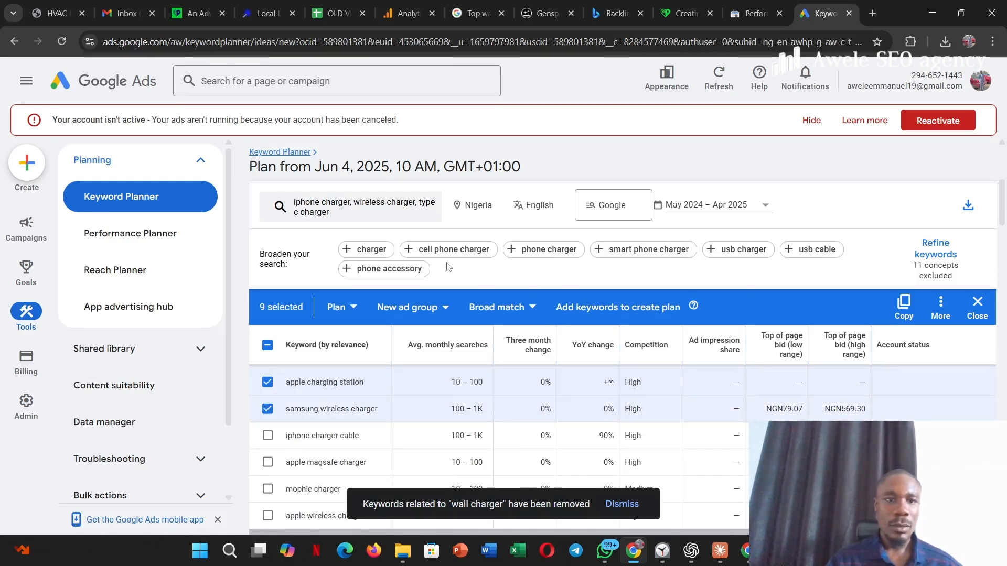
- Add the selected charger keywords to a plan and show the plan's saved keywords
{"action": "scroll", "coordinate": [434, 349], "scroll_direction": "up", "scroll_amount": 4}
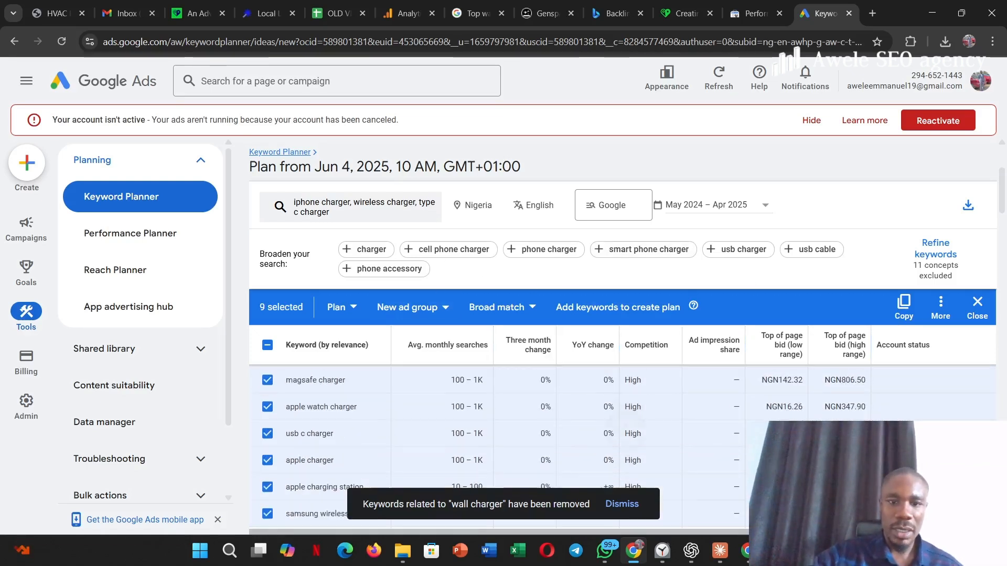
{"action": "left_click", "coordinate": [632, 306]}
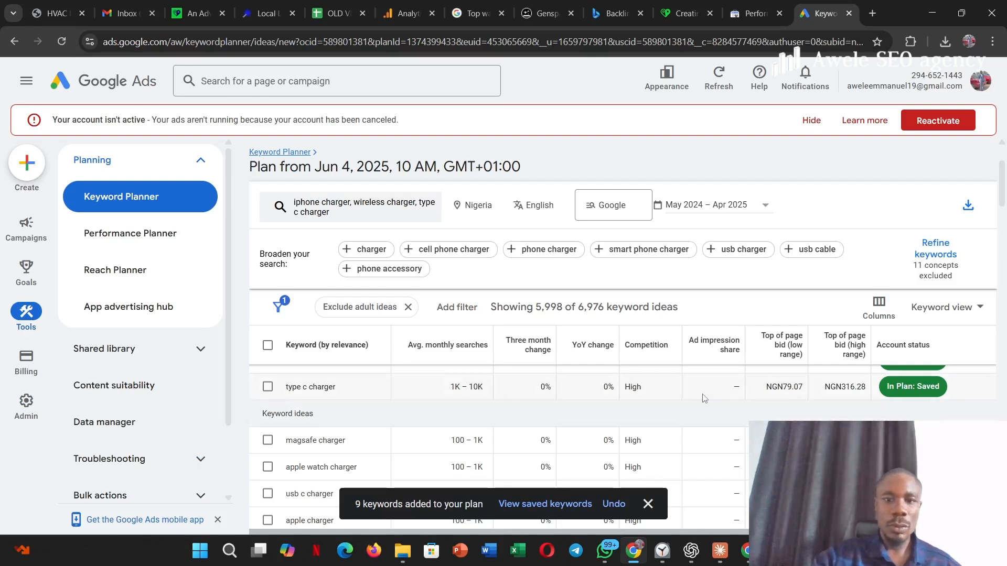
{"action": "scroll", "coordinate": [705, 399], "scroll_direction": "up", "scroll_amount": 2}
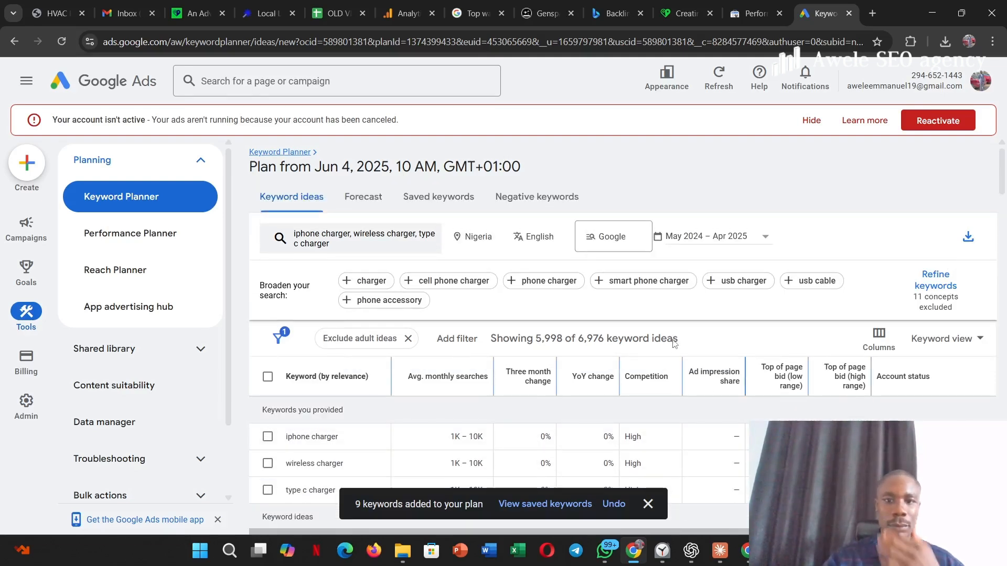
{"action": "left_click", "coordinate": [433, 197]}
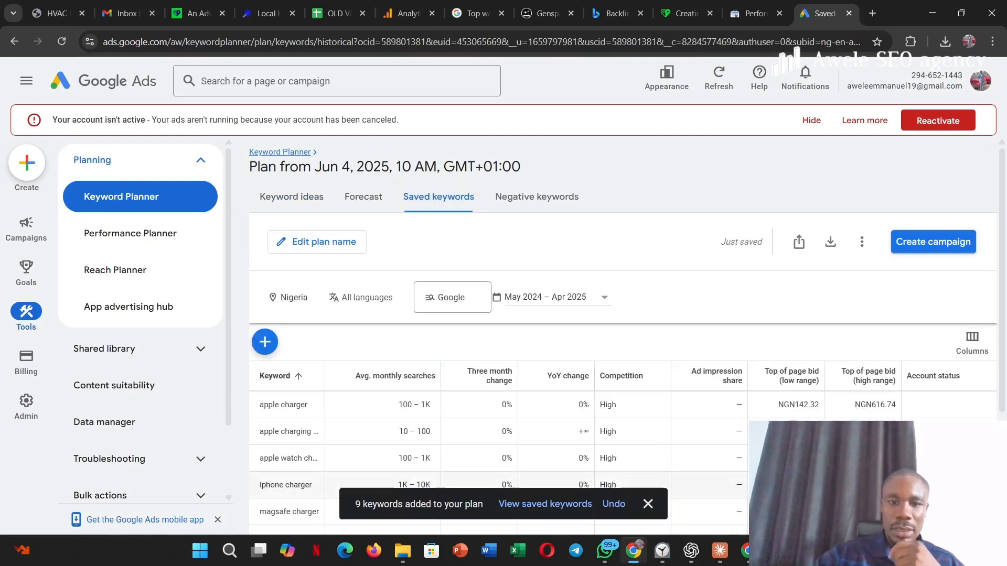
- Download the saved keywords' plan historical metrics as a .csv file
{"action": "scroll", "coordinate": [669, 353], "scroll_direction": "down", "scroll_amount": 5}
{"action": "scroll", "coordinate": [680, 348], "scroll_direction": "up", "scroll_amount": 6}
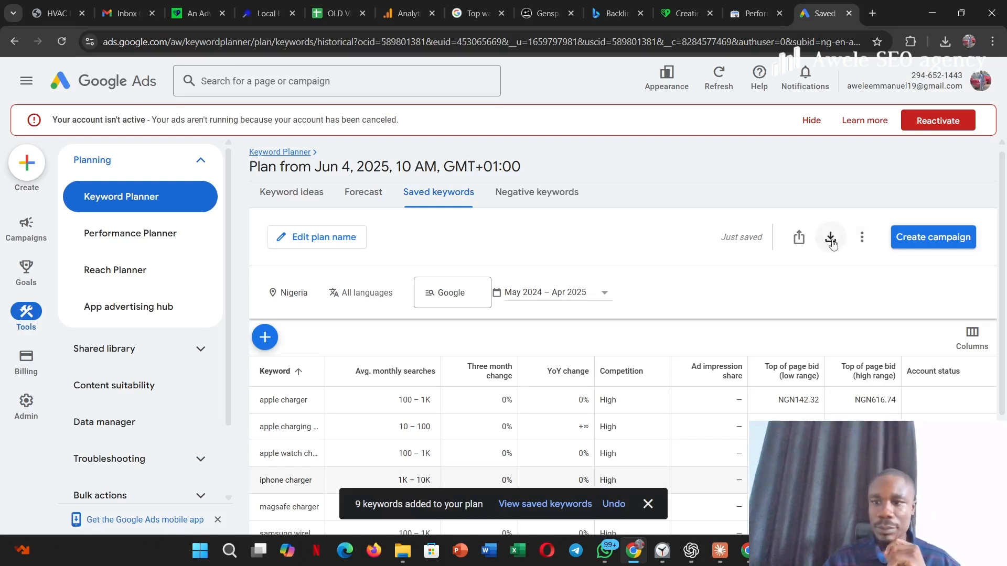
{"action": "left_click", "coordinate": [828, 240]}
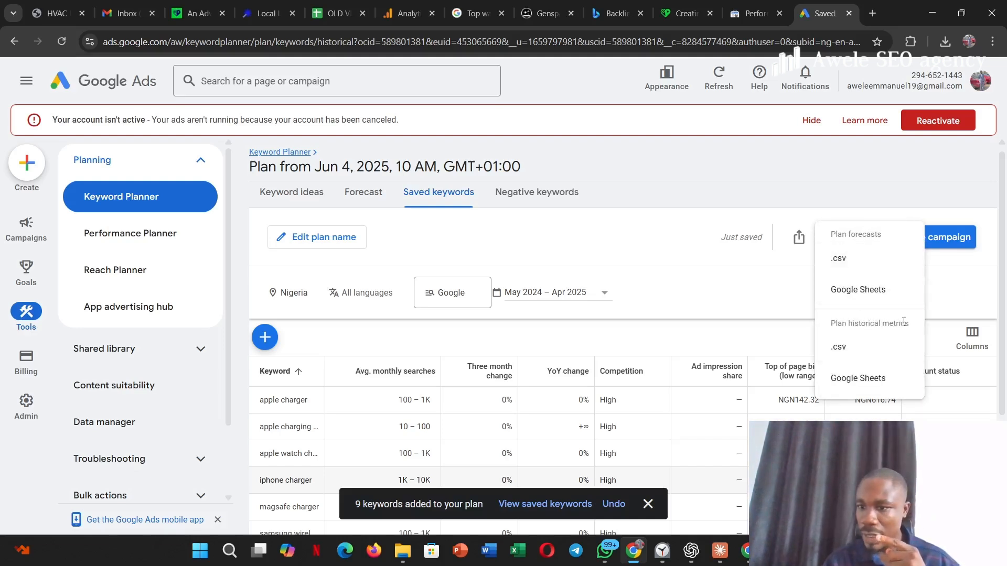
{"action": "left_click", "coordinate": [850, 349]}
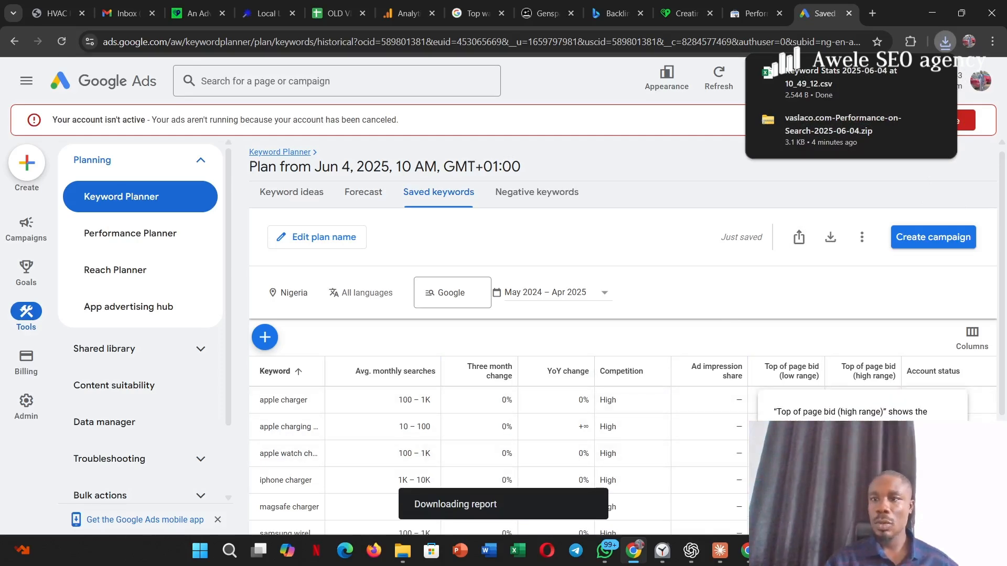
- Open the downloaded vaslaco.com-Performance-on-Search-2025-06-04.zip archive and copy its Queries file
{"action": "left_click", "coordinate": [822, 132]}
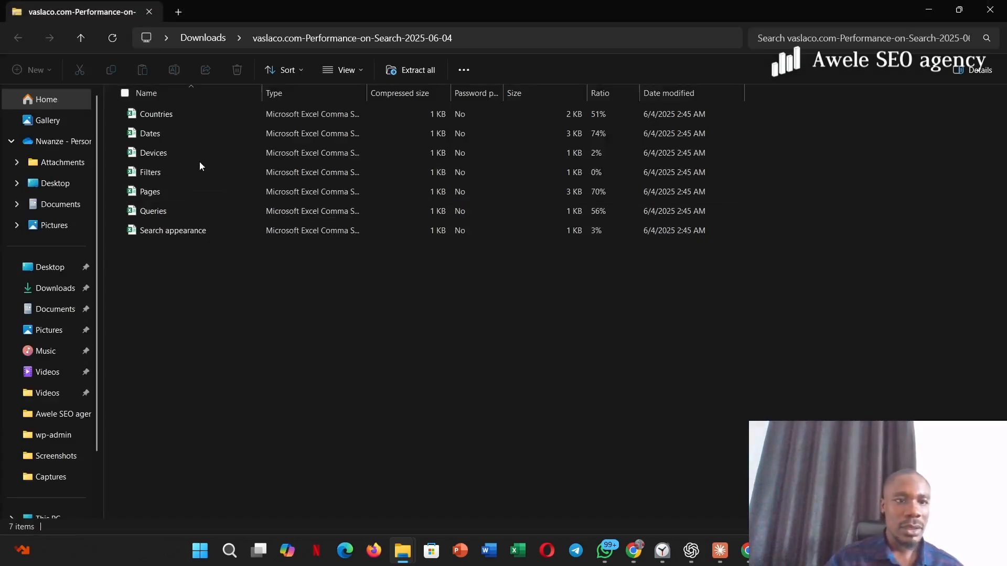
{"action": "left_click", "coordinate": [149, 213]}
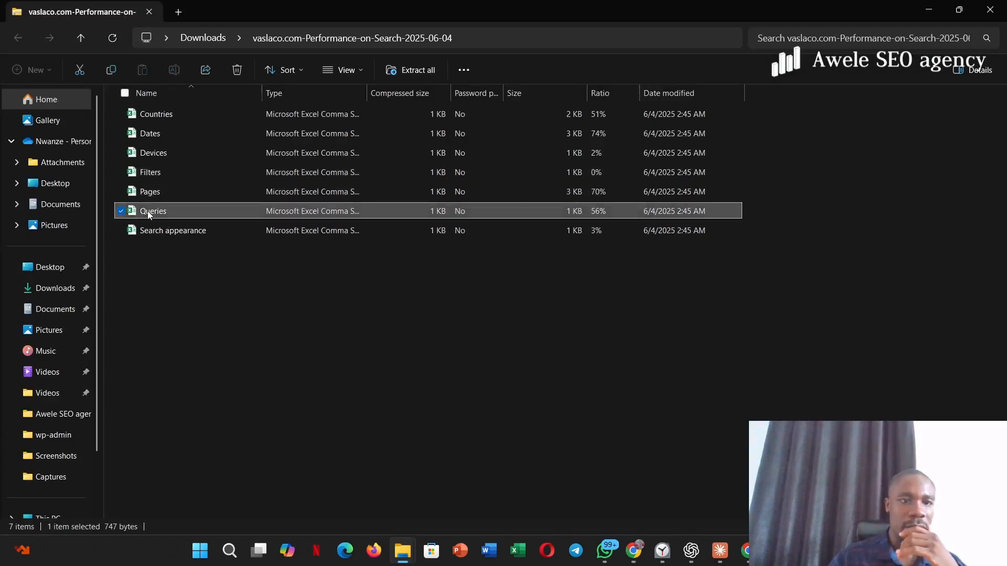
{"action": "right_click", "coordinate": [258, 213]}
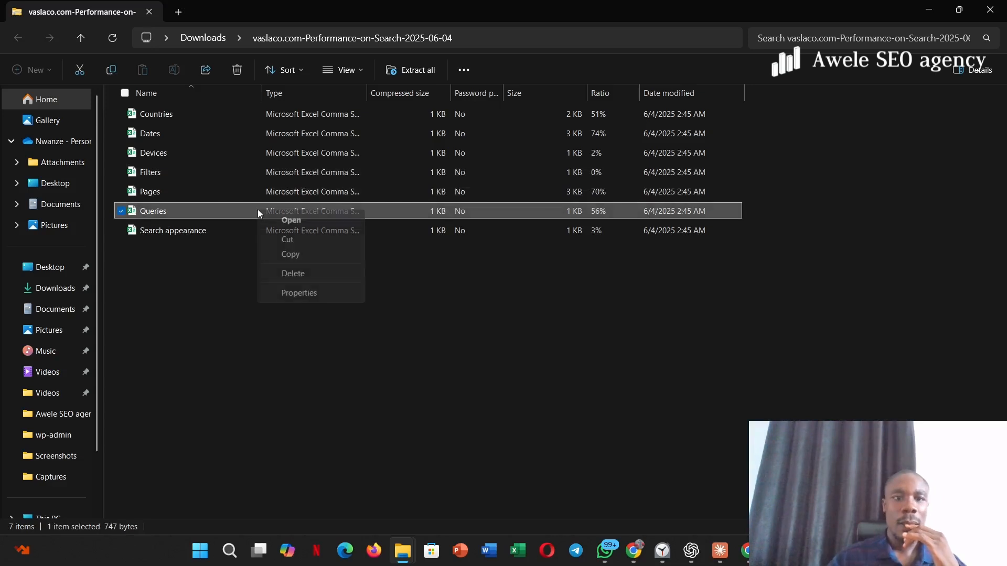
{"action": "left_click", "coordinate": [286, 255]}
{"action": "left_click", "coordinate": [277, 249]}
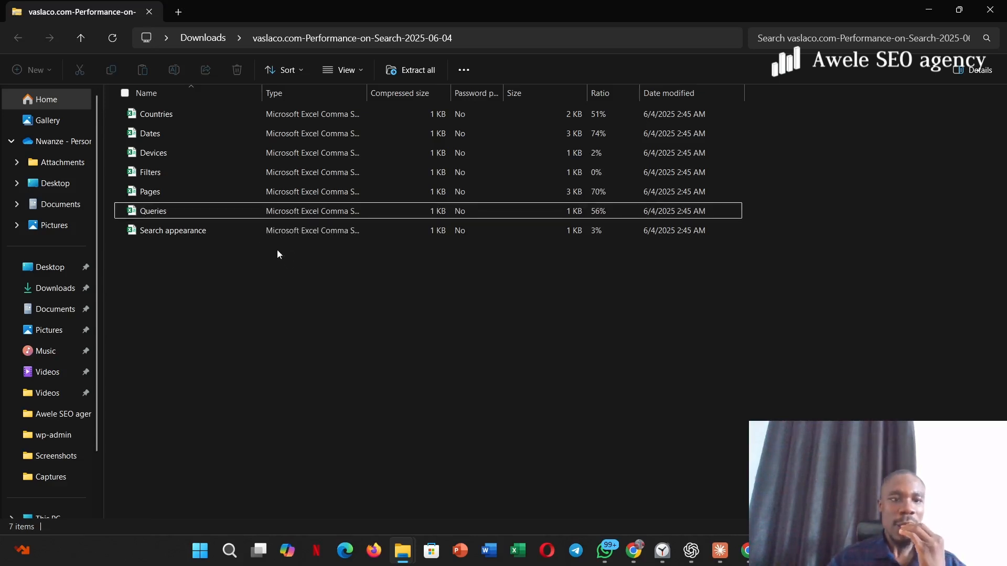
- Extract all files of the Search Console archive to the suggested folder in Downloads and show the extracted files
{"action": "right_click", "coordinate": [227, 206]}
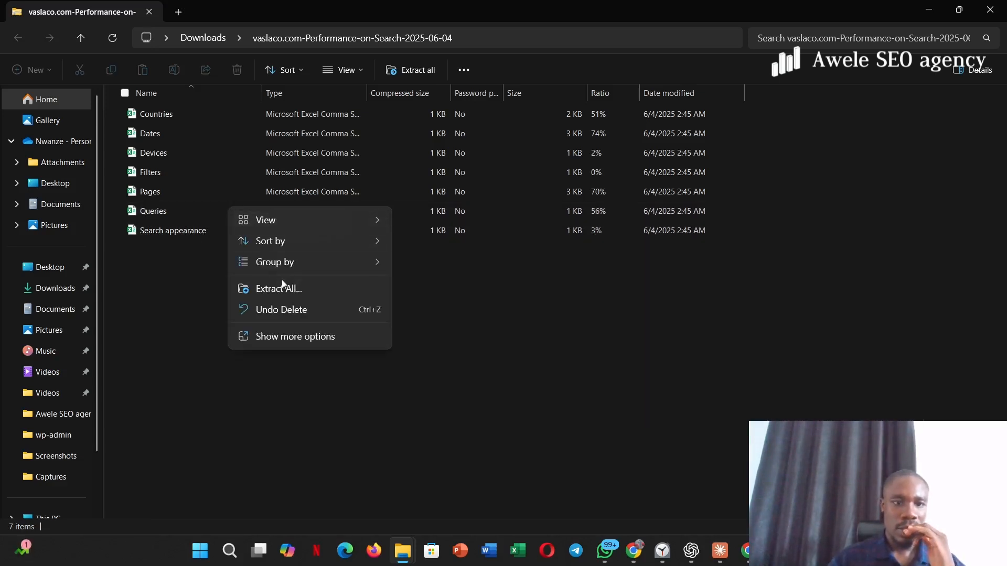
{"action": "left_click", "coordinate": [267, 288]}
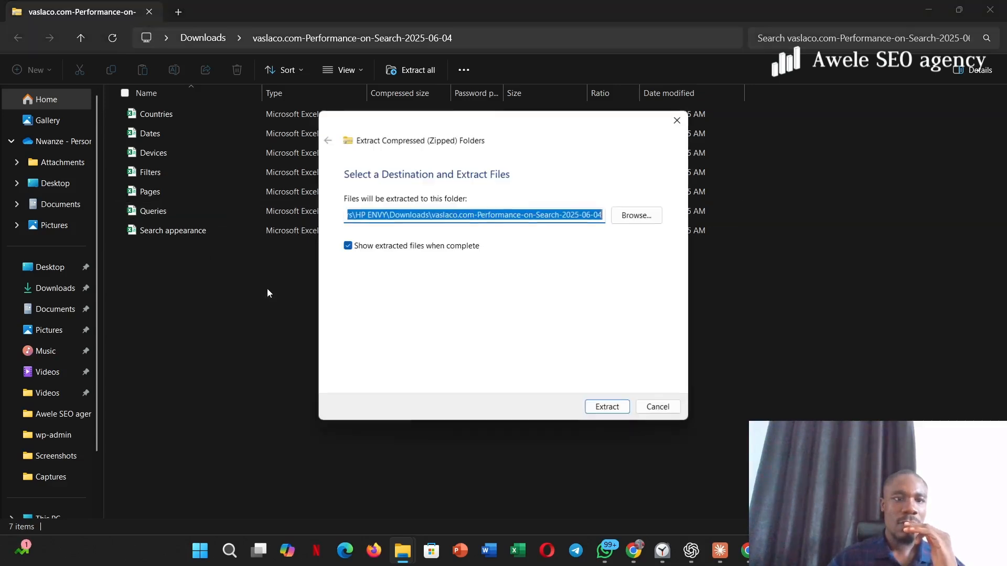
{"action": "left_click", "coordinate": [607, 407]}
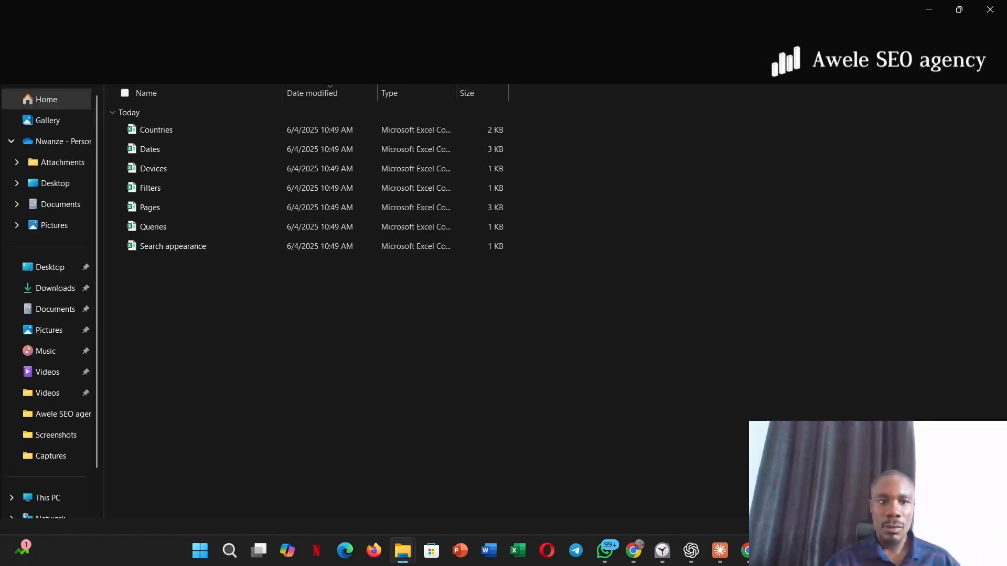
- Switch to the "Emekus chargern blog keywords." spreadsheet in Google Sheets and look over its keyword list
{"action": "mouse_move", "coordinate": [777, 551]}
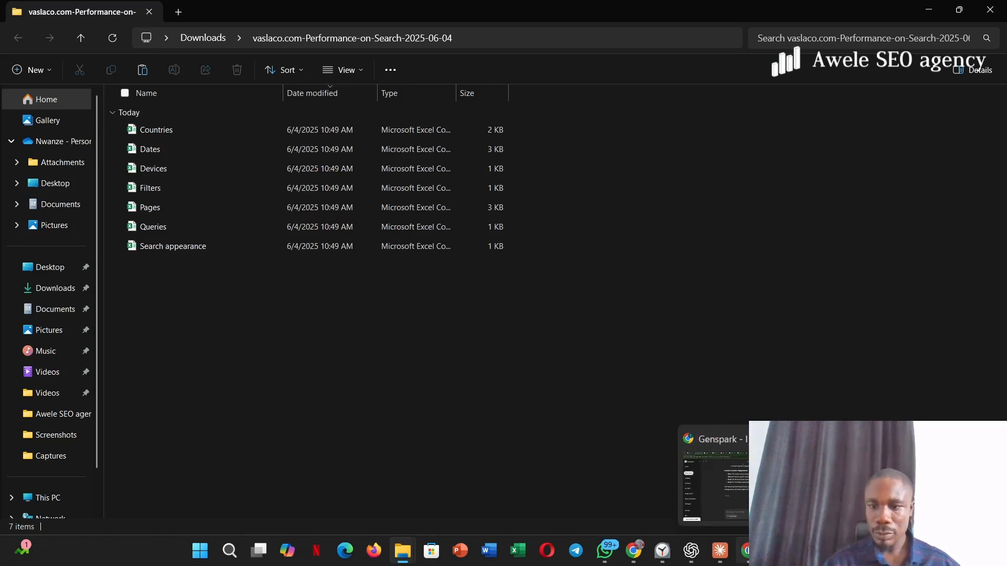
{"action": "left_click", "coordinate": [806, 551]}
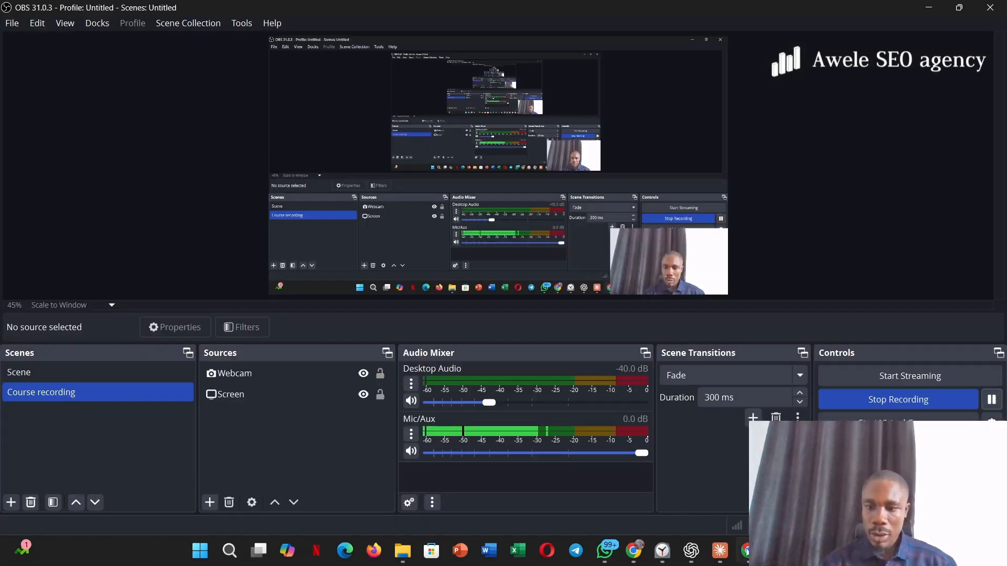
{"action": "mouse_move", "coordinate": [744, 551]}
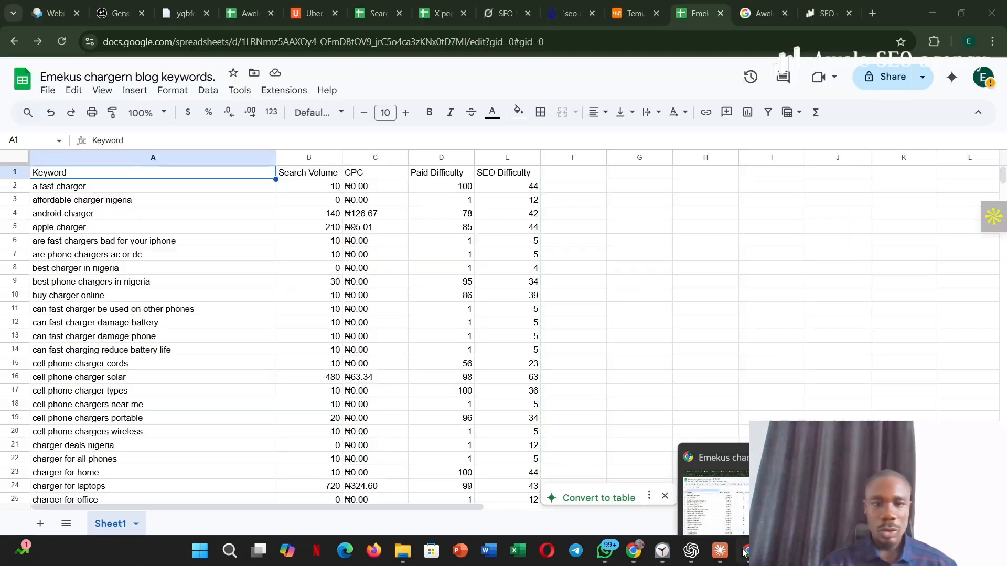
{"action": "left_click", "coordinate": [714, 498]}
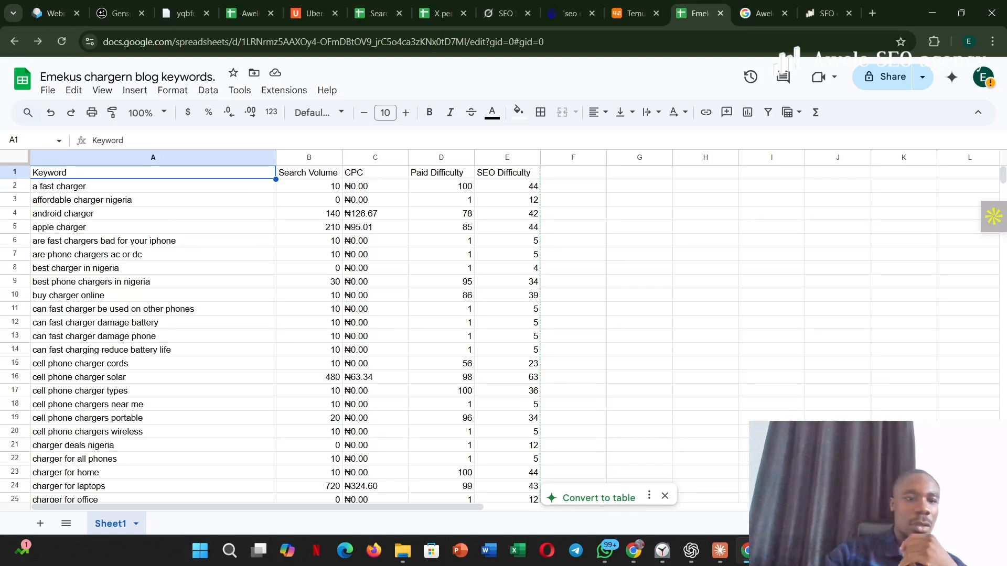
{"action": "scroll", "coordinate": [422, 371], "scroll_direction": "down", "scroll_amount": 5}
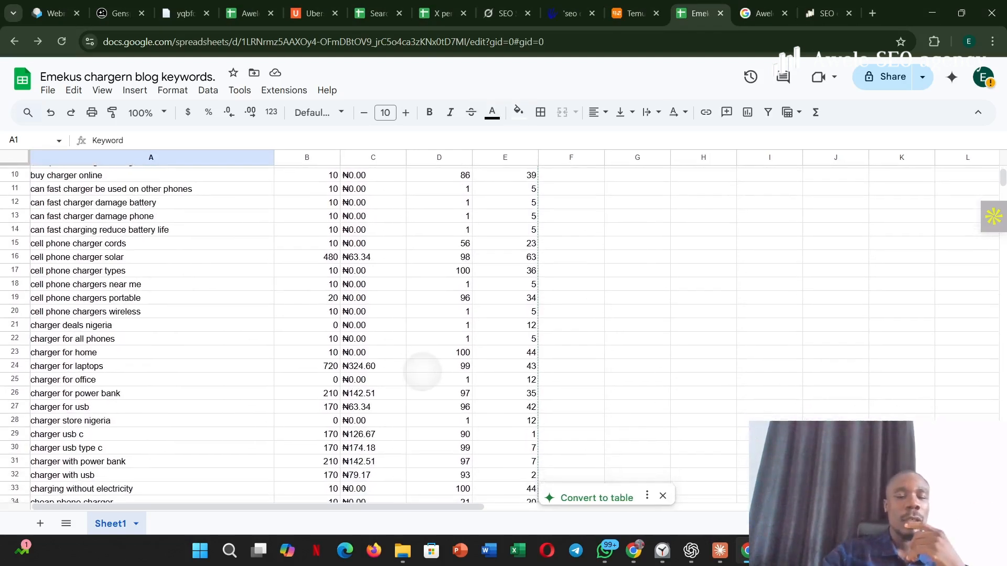
{"action": "scroll", "coordinate": [414, 362], "scroll_direction": "up", "scroll_amount": 4}
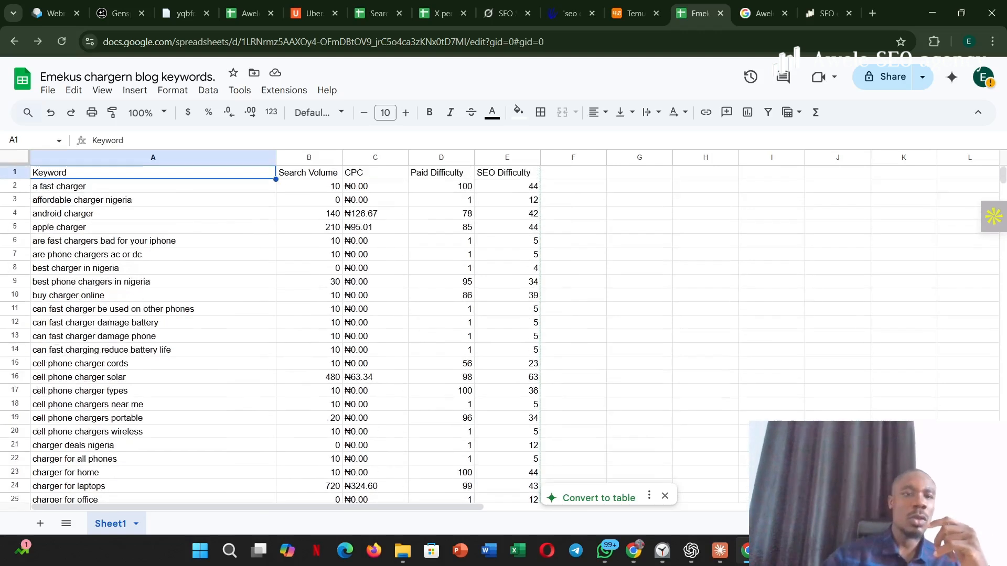
- Upload the Queries file from the extracted vaslaco.com-Performance-on-Search folder in Downloads for import into the spreadsheet
{"action": "left_click", "coordinate": [48, 90]}
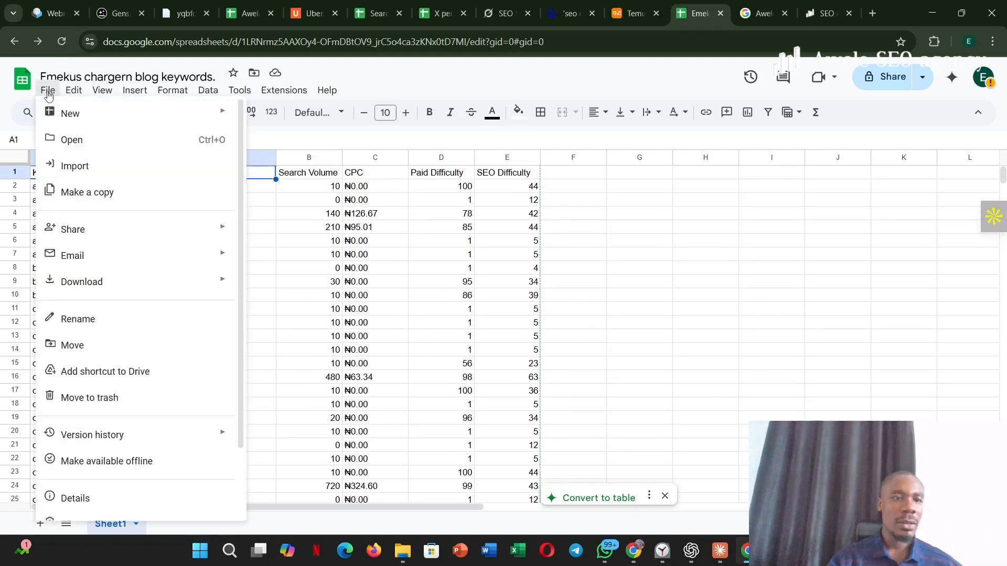
{"action": "left_click", "coordinate": [109, 158]}
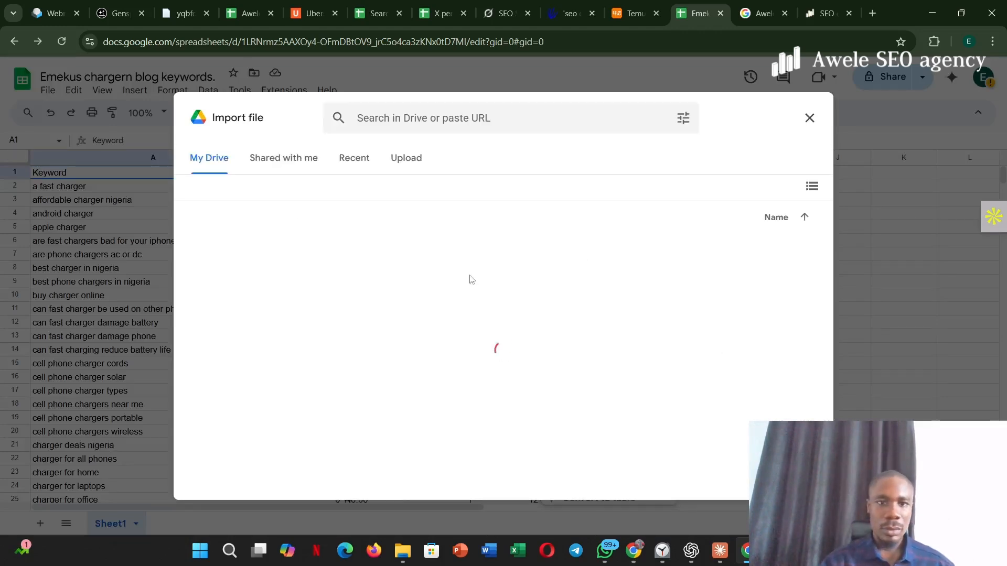
{"action": "left_click", "coordinate": [414, 158]}
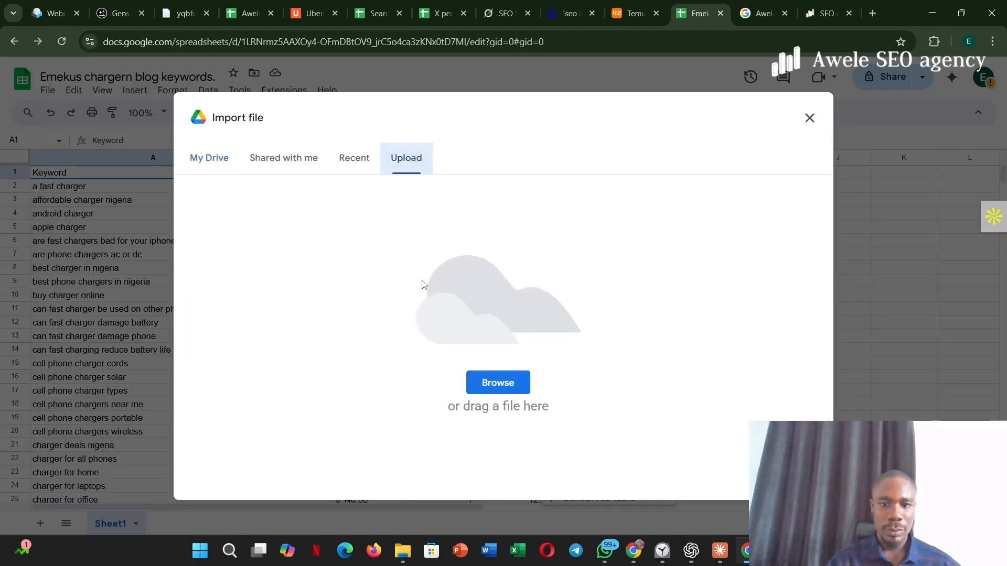
{"action": "left_click", "coordinate": [507, 393]}
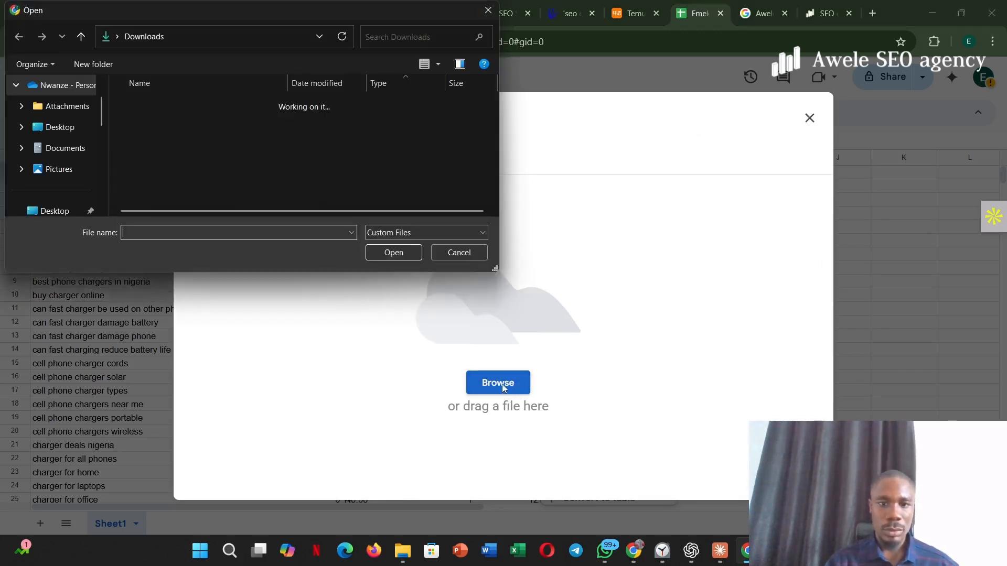
{"action": "left_click_drag", "start_coordinate": [493, 97], "coordinate": [473, 199]}
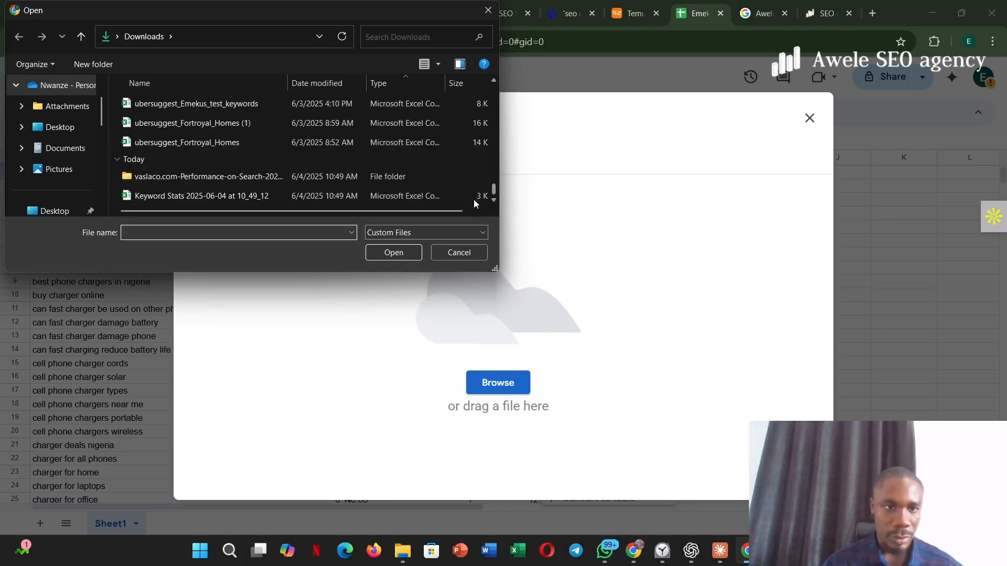
{"action": "left_click", "coordinate": [165, 190]}
{"action": "left_click", "coordinate": [171, 176]}
{"action": "double_click", "coordinate": [170, 176]}
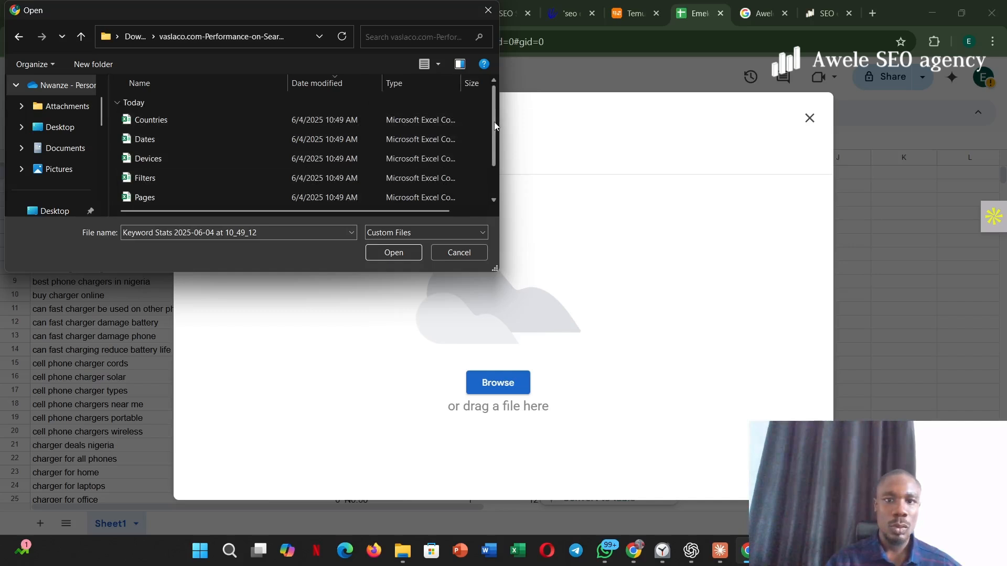
{"action": "left_click_drag", "start_coordinate": [493, 127], "coordinate": [486, 170]}
{"action": "left_click", "coordinate": [244, 177]}
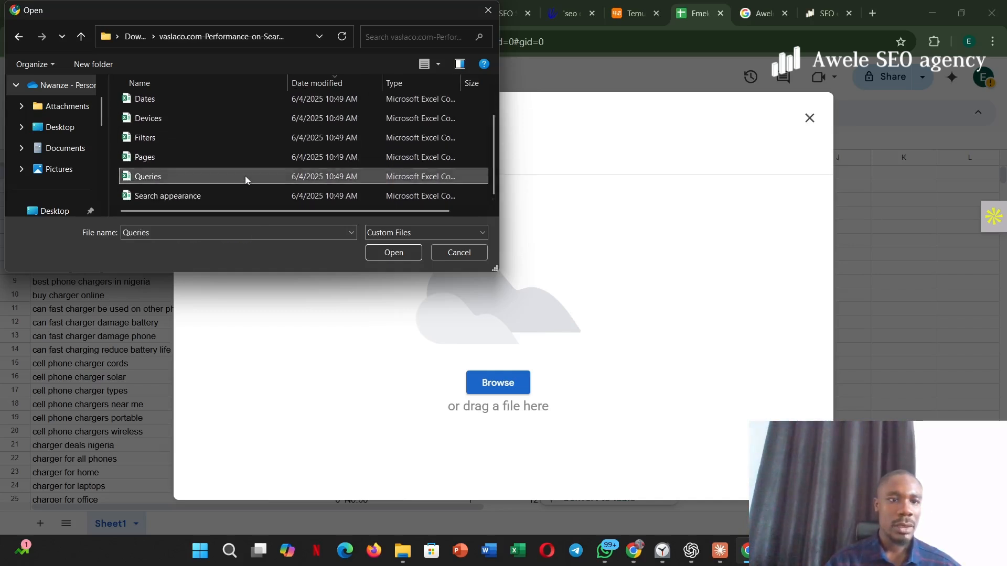
{"action": "left_click", "coordinate": [400, 253]}
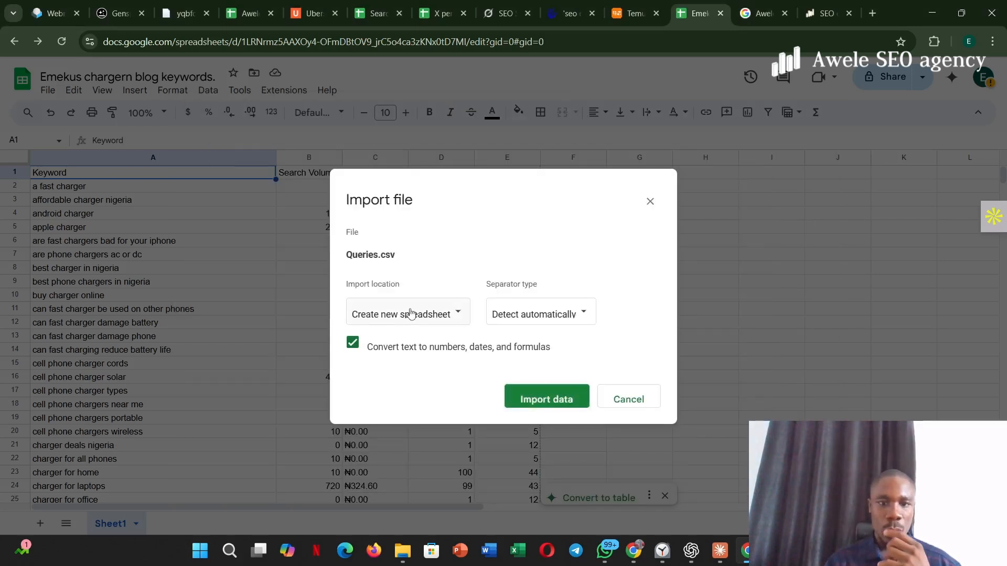
- Import Queries.csv by appending its data to the current sheet, with automatic separator detection
{"action": "left_click", "coordinate": [410, 313]}
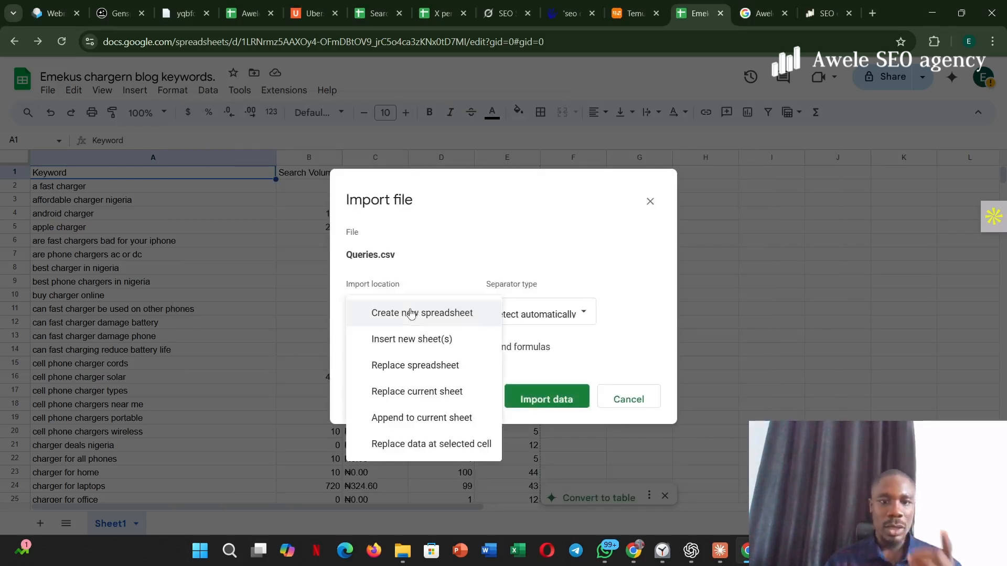
{"action": "left_click", "coordinate": [409, 419]}
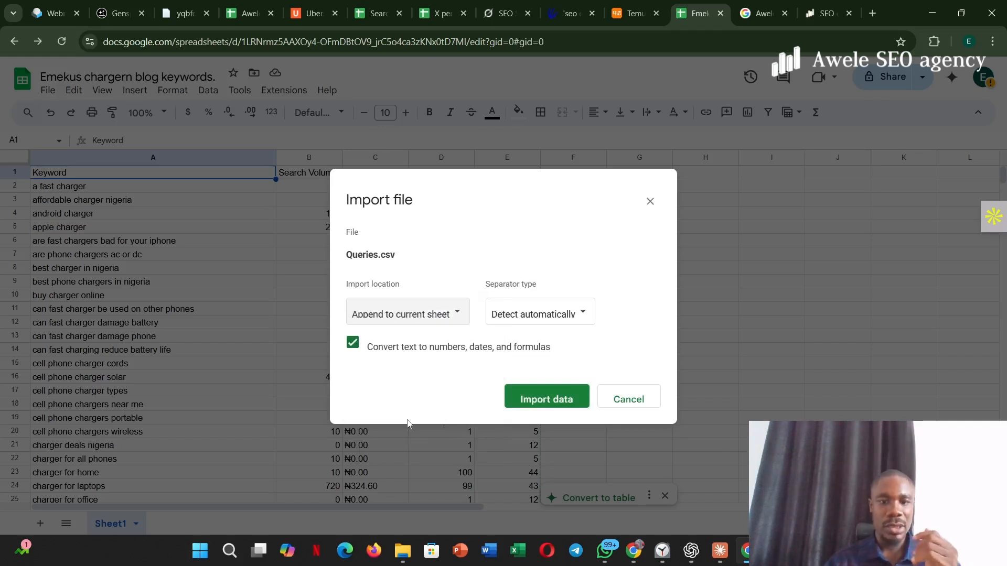
{"action": "left_click", "coordinate": [542, 401]}
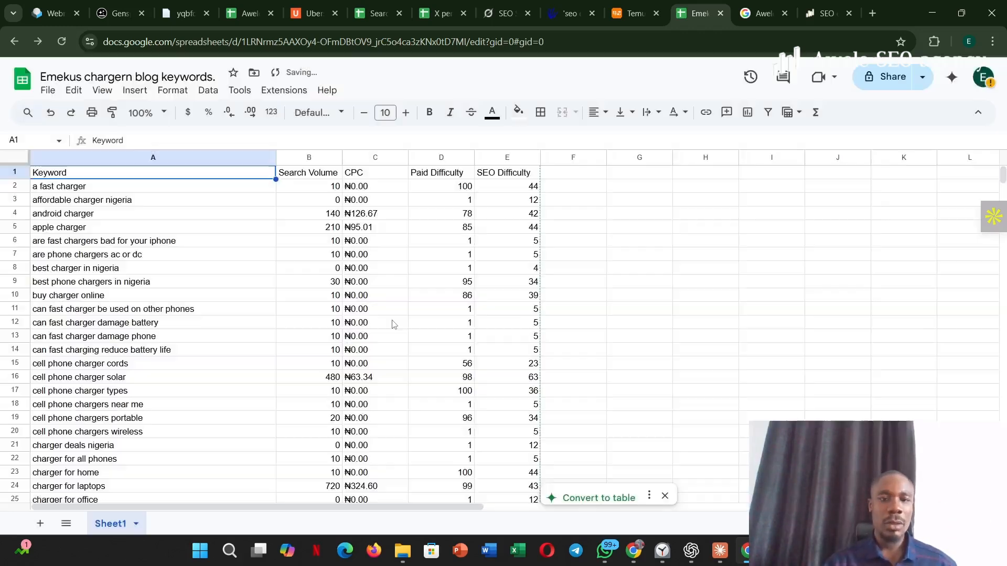
- Upload the file "Keyword Stats 2025-06-04 at 10_49_12" from Downloads for import into the spreadsheet
{"action": "left_click", "coordinate": [48, 91]}
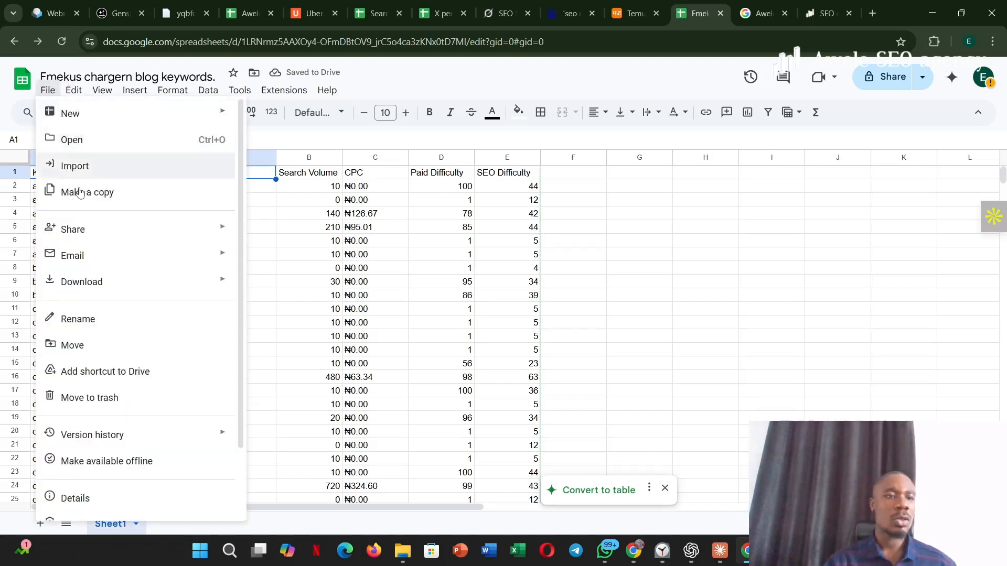
{"action": "left_click", "coordinate": [86, 168]}
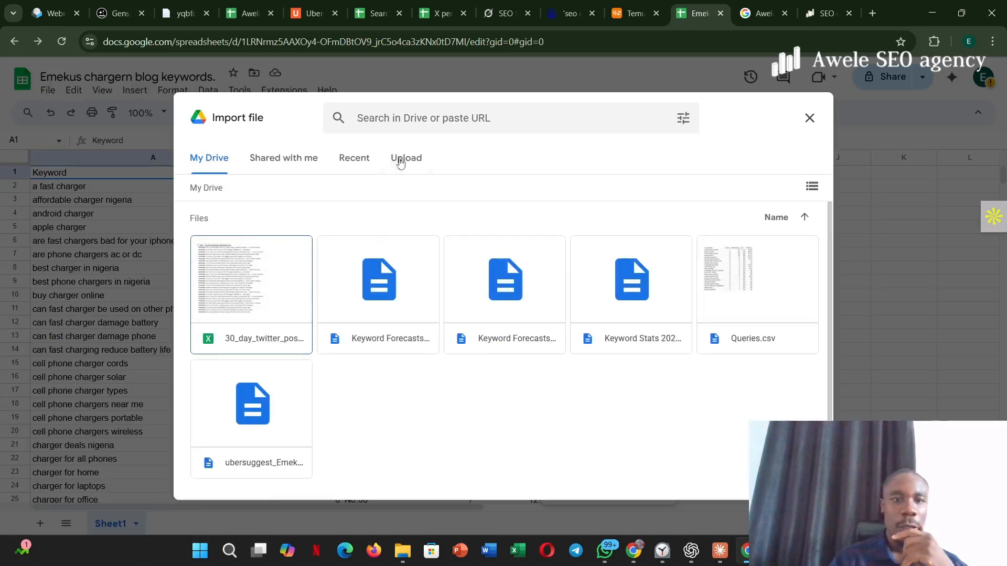
{"action": "left_click", "coordinate": [400, 159]}
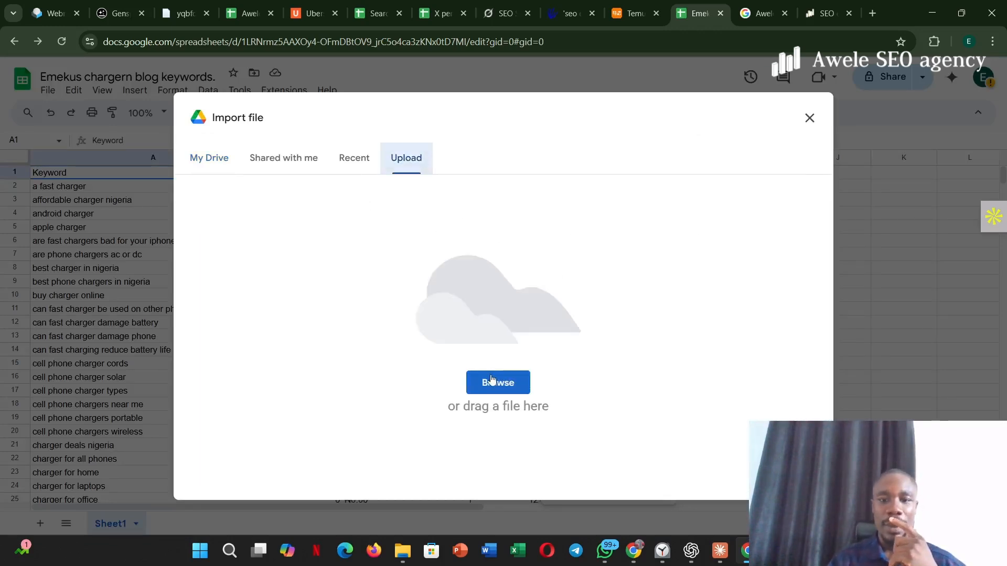
{"action": "left_click", "coordinate": [491, 381]}
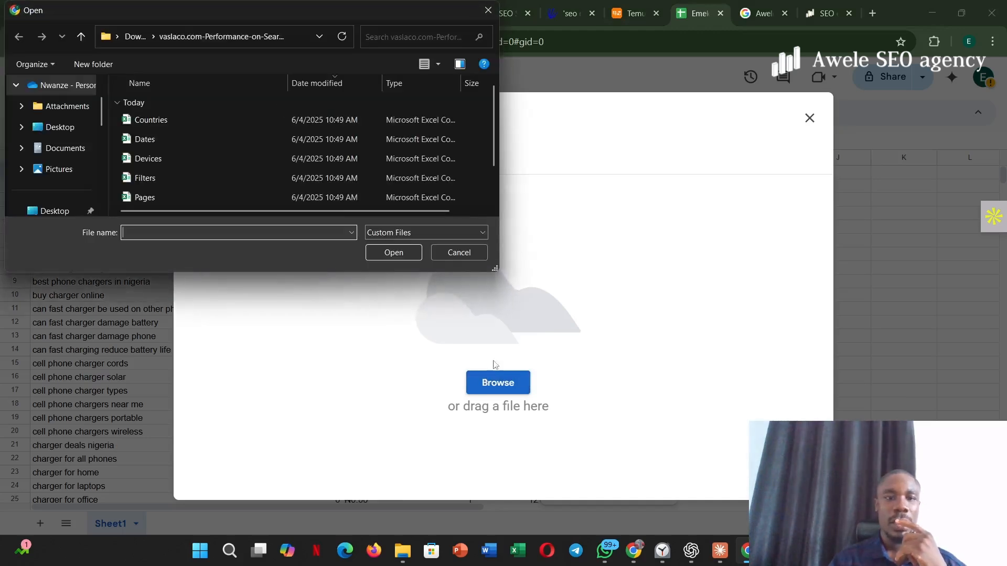
{"action": "left_click", "coordinate": [79, 39]}
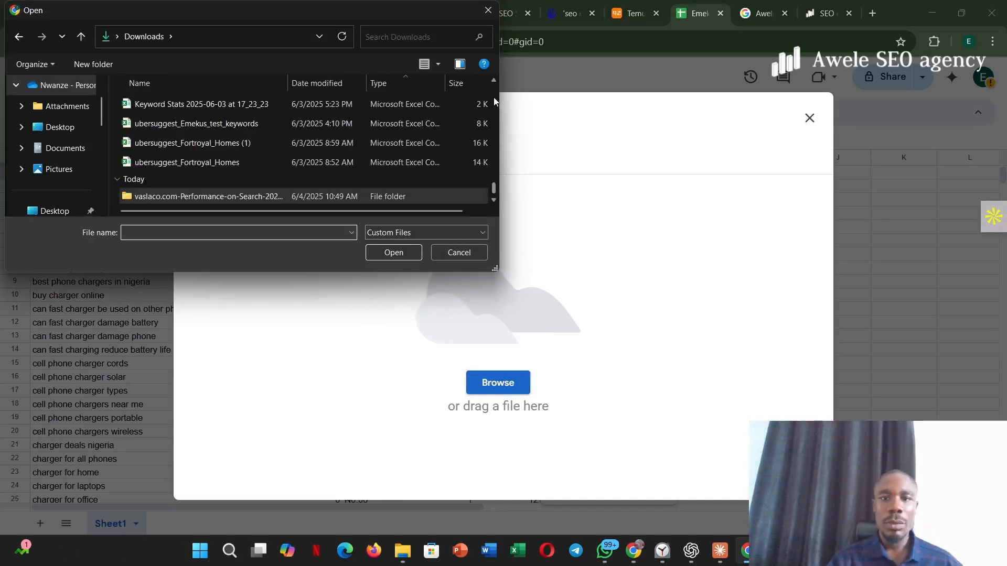
{"action": "left_click", "coordinate": [493, 199]}
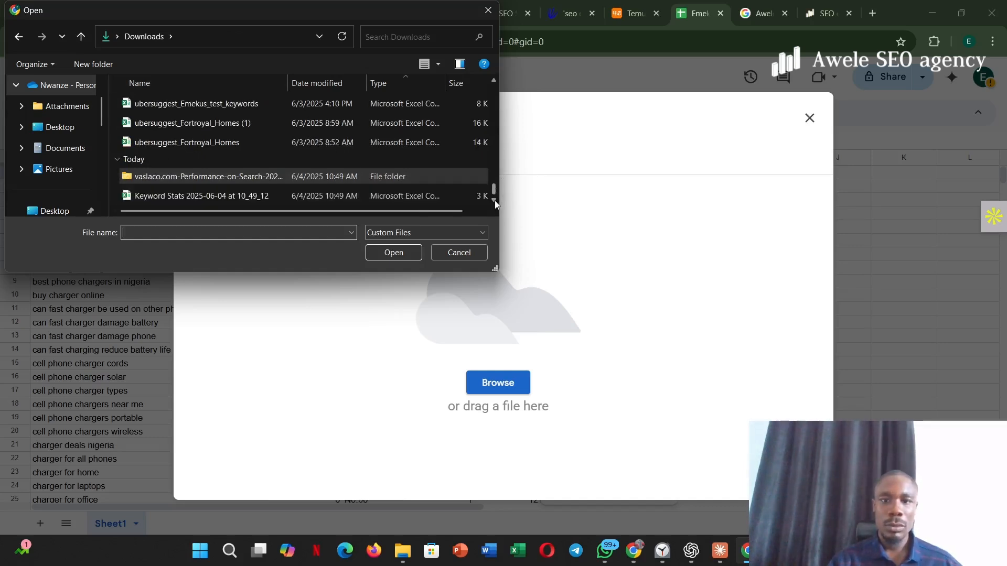
{"action": "left_click", "coordinate": [404, 202]}
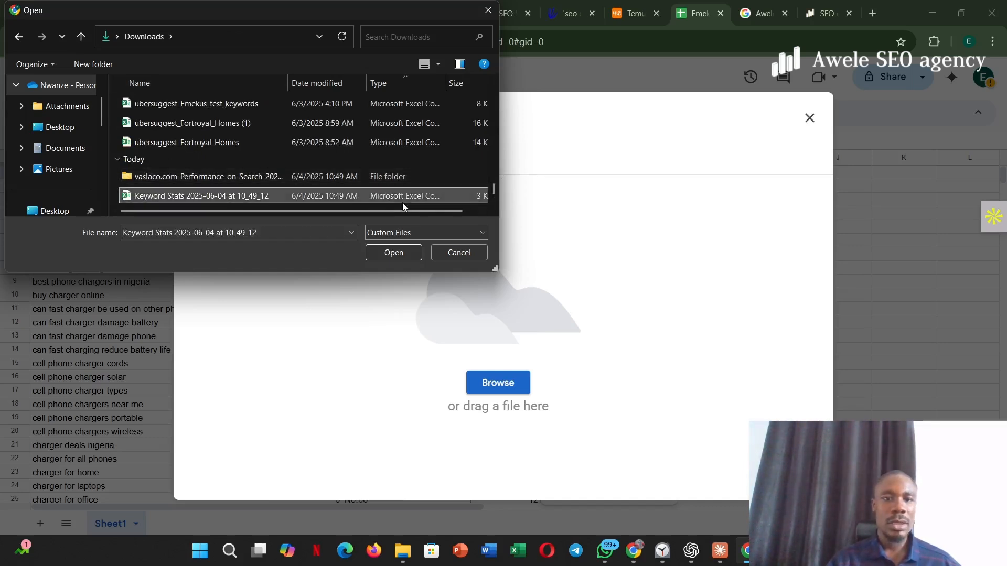
{"action": "left_click", "coordinate": [393, 253]}
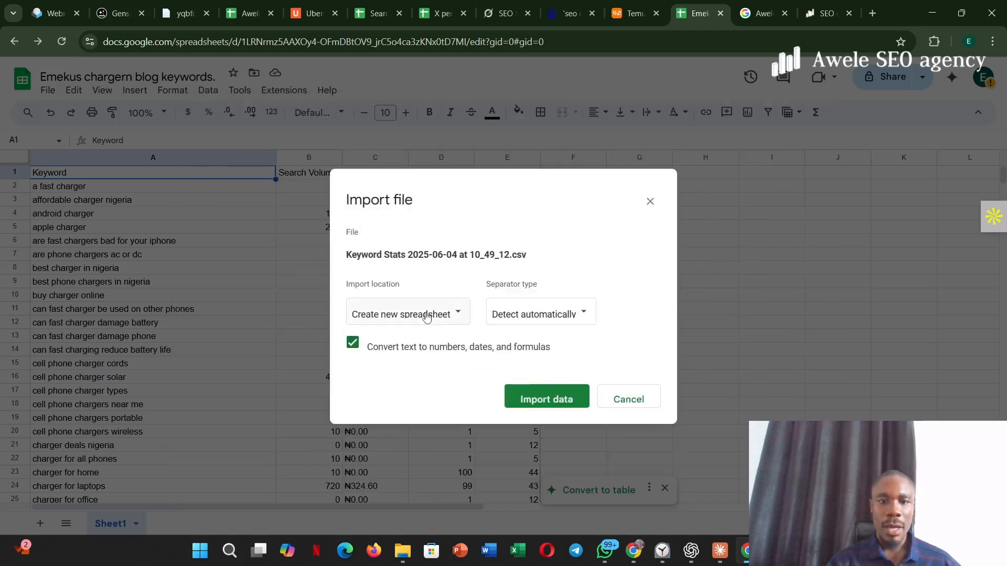
- Append the Keyword Stats CSV data to the current sheet, with automatic separator detection
{"action": "left_click", "coordinate": [426, 316]}
{"action": "left_click", "coordinate": [401, 418]}
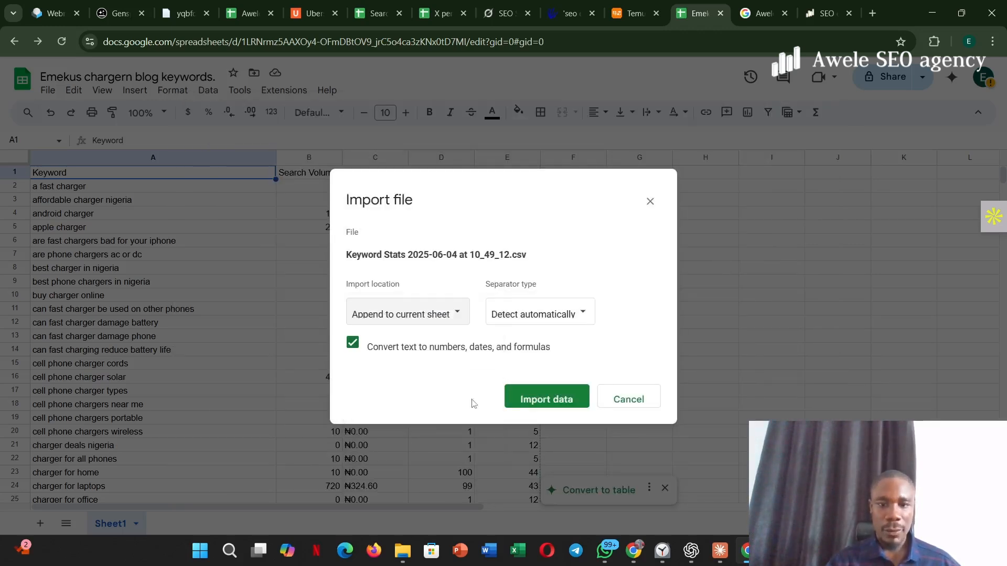
{"action": "left_click", "coordinate": [525, 400]}
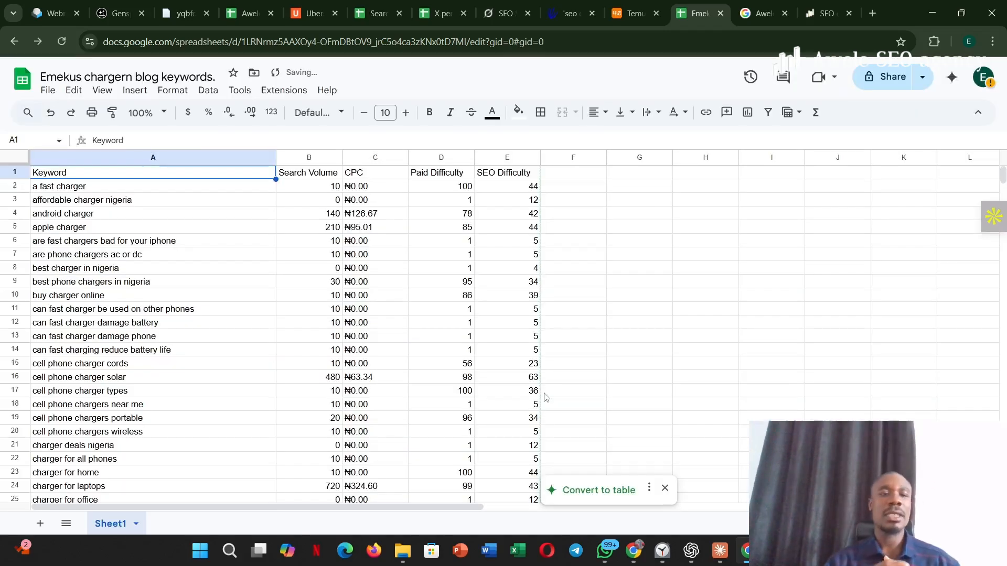
- Look over the sheet down to the appended Search Console queries and Keyword Stats rows, including the gap before Top queries
{"action": "scroll", "coordinate": [543, 397], "scroll_direction": "down", "scroll_amount": 12}
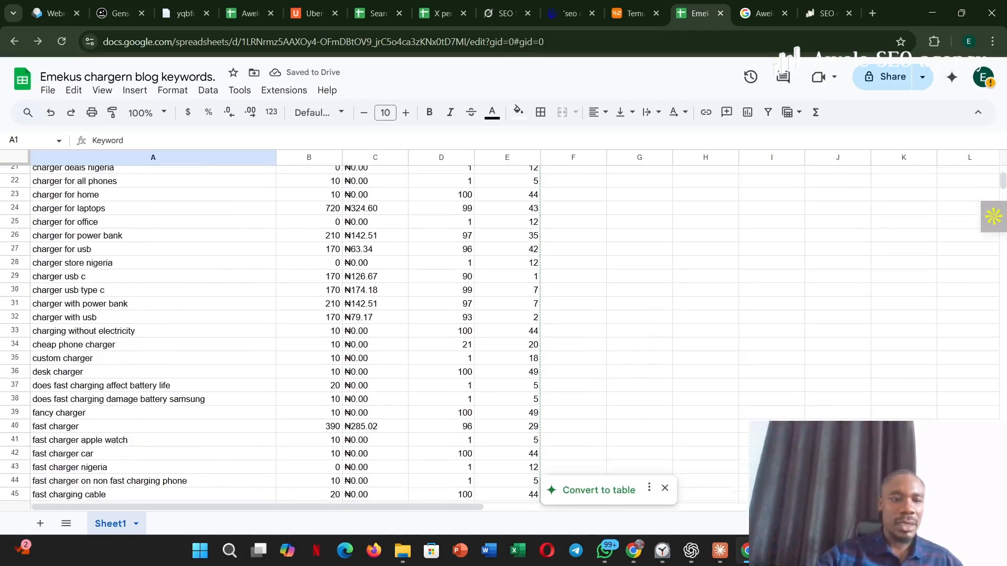
{"action": "scroll", "coordinate": [648, 367], "scroll_direction": "down", "scroll_amount": 5}
{"action": "left_click_drag", "start_coordinate": [648, 363], "coordinate": [649, 266]}
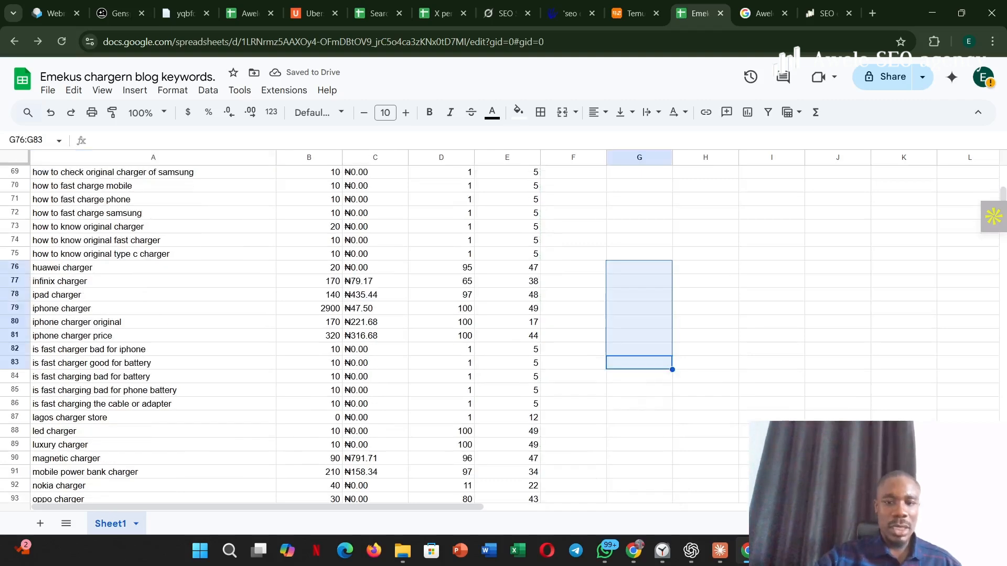
{"action": "scroll", "coordinate": [649, 367], "scroll_direction": "down", "scroll_amount": 10}
{"action": "scroll", "coordinate": [649, 369], "scroll_direction": "down", "scroll_amount": 3}
{"action": "left_click_drag", "start_coordinate": [649, 410], "coordinate": [648, 328]}
{"action": "scroll", "coordinate": [649, 370], "scroll_direction": "down", "scroll_amount": 11}
{"action": "left_click_drag", "start_coordinate": [649, 452], "coordinate": [649, 354]}
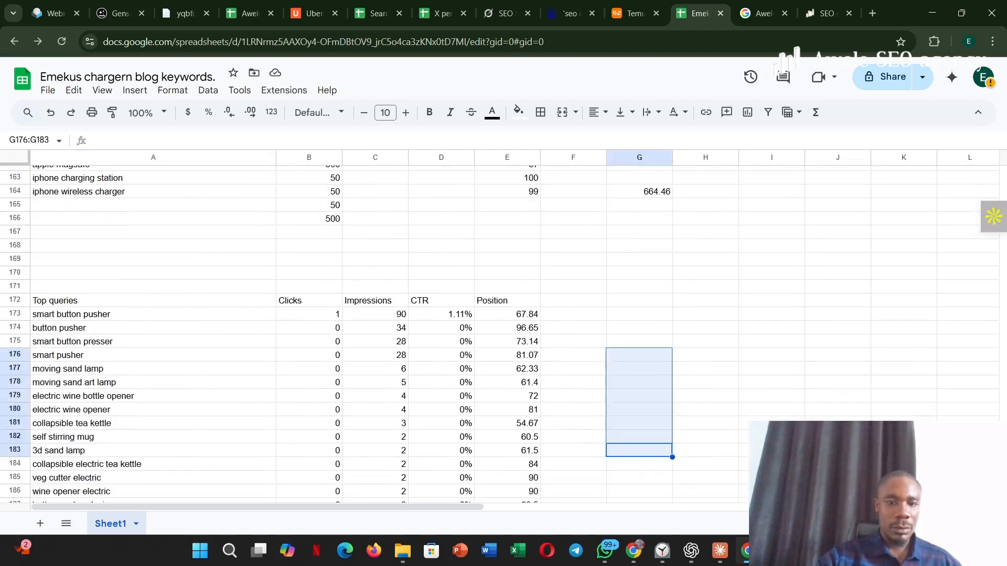
{"action": "scroll", "coordinate": [649, 370], "scroll_direction": "up", "scroll_amount": 1}
{"action": "scroll", "coordinate": [649, 370], "scroll_direction": "down", "scroll_amount": 4}
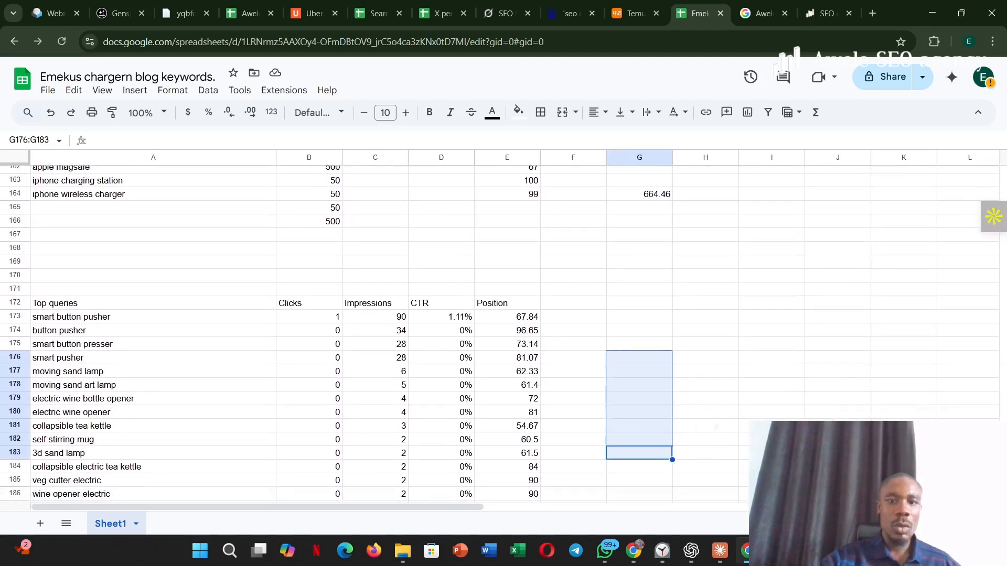
{"action": "scroll", "coordinate": [504, 335], "scroll_direction": "down", "scroll_amount": 4}
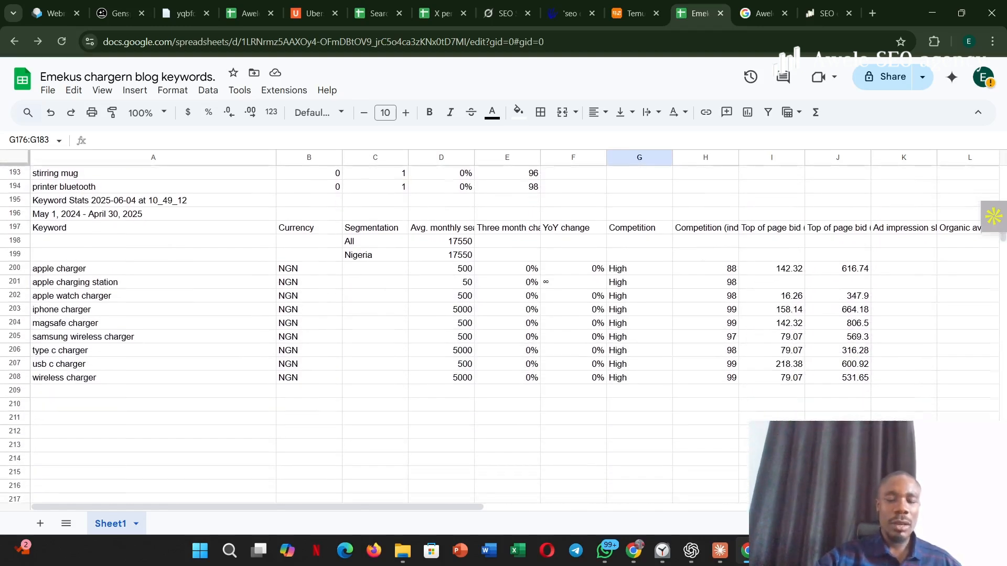
{"action": "scroll", "coordinate": [503, 330], "scroll_direction": "up", "scroll_amount": 10}
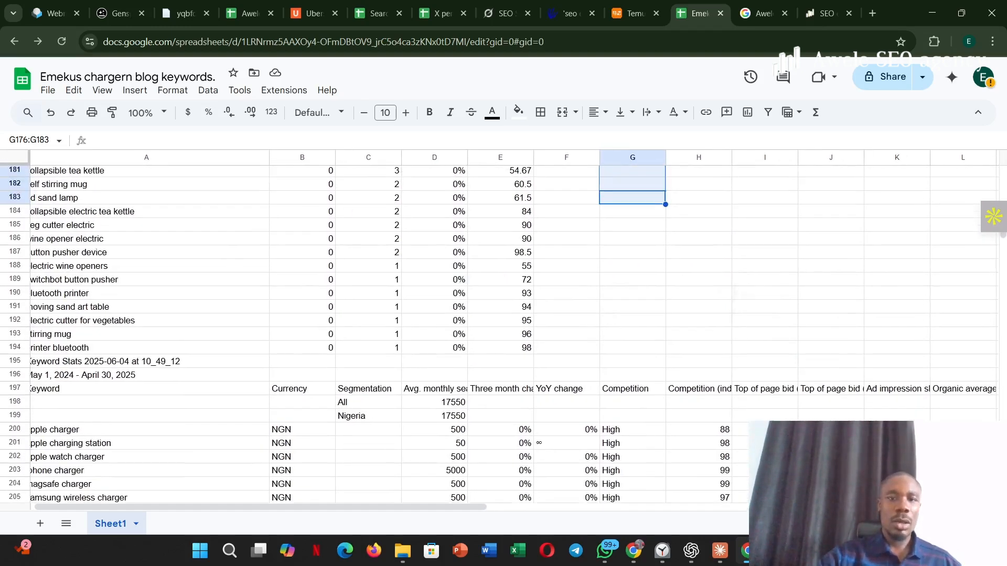
{"action": "scroll", "coordinate": [503, 335], "scroll_direction": "up", "scroll_amount": 1}
{"action": "scroll", "coordinate": [503, 336], "scroll_direction": "down", "scroll_amount": 1}
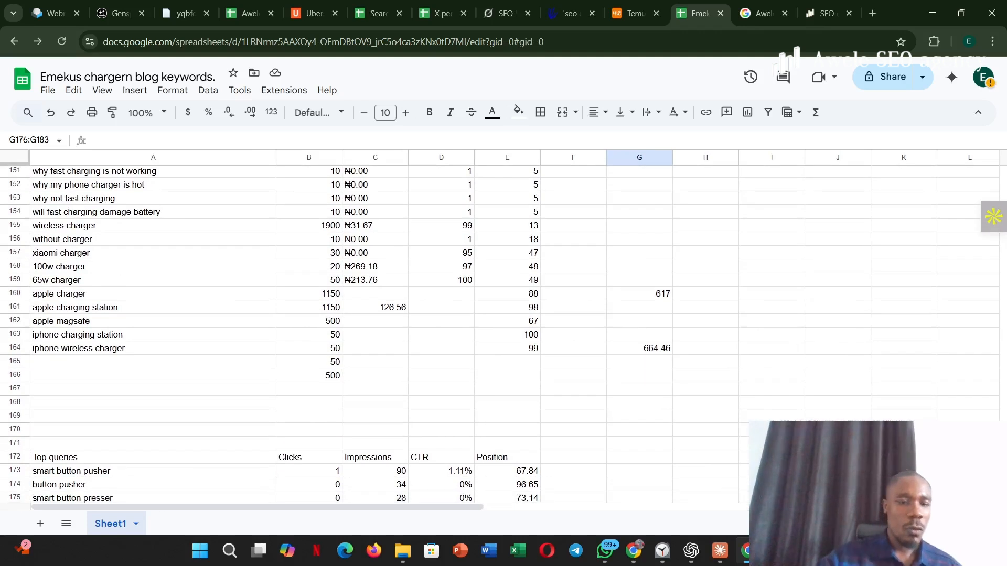
- Delete the cells A165:H171 between the charger keywords and the Top queries block, shifting the cells below up
{"action": "left_click", "coordinate": [57, 364]}
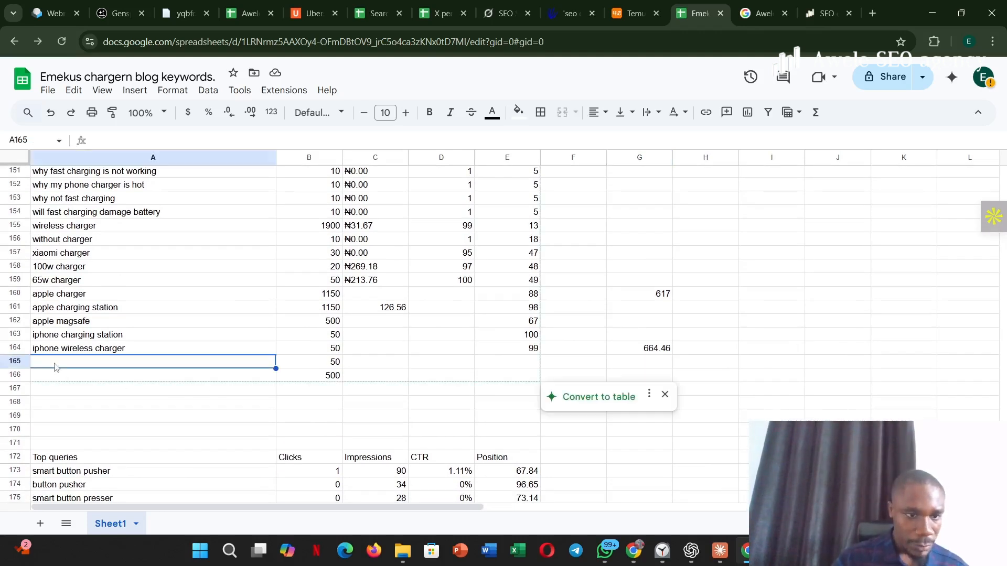
{"action": "left_click_drag", "start_coordinate": [54, 367], "coordinate": [715, 446]}
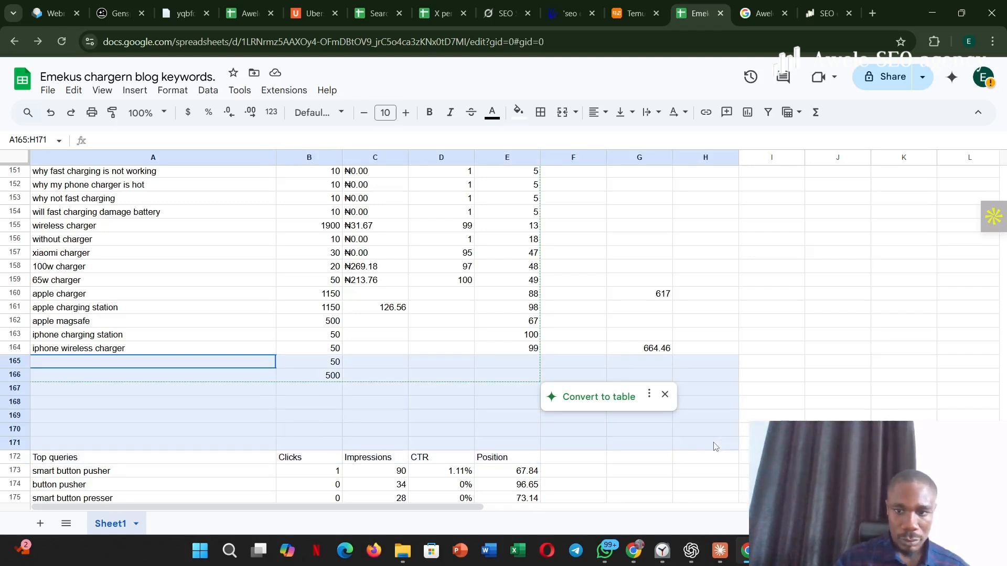
{"action": "right_click", "coordinate": [715, 447]}
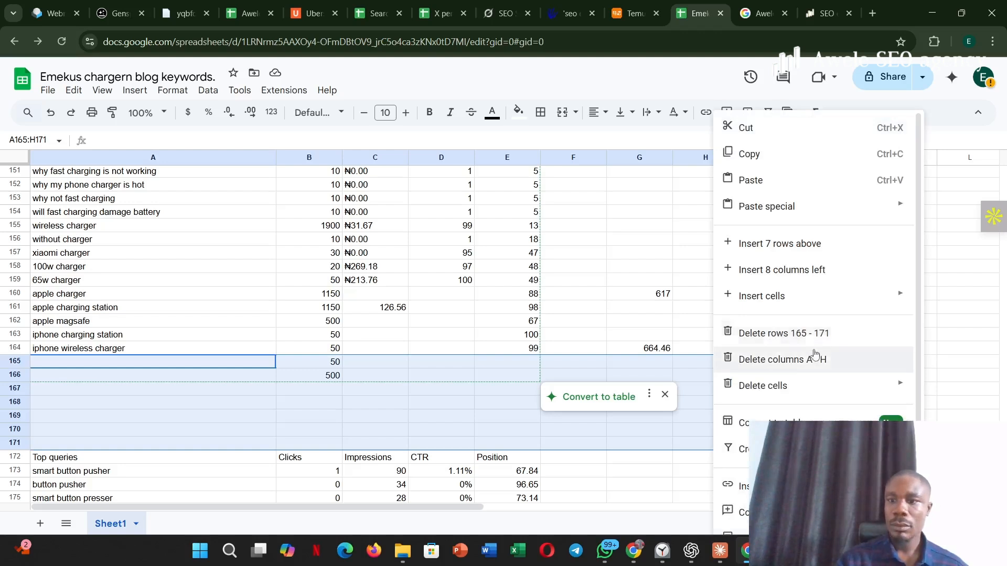
{"action": "mouse_move", "coordinate": [824, 393]}
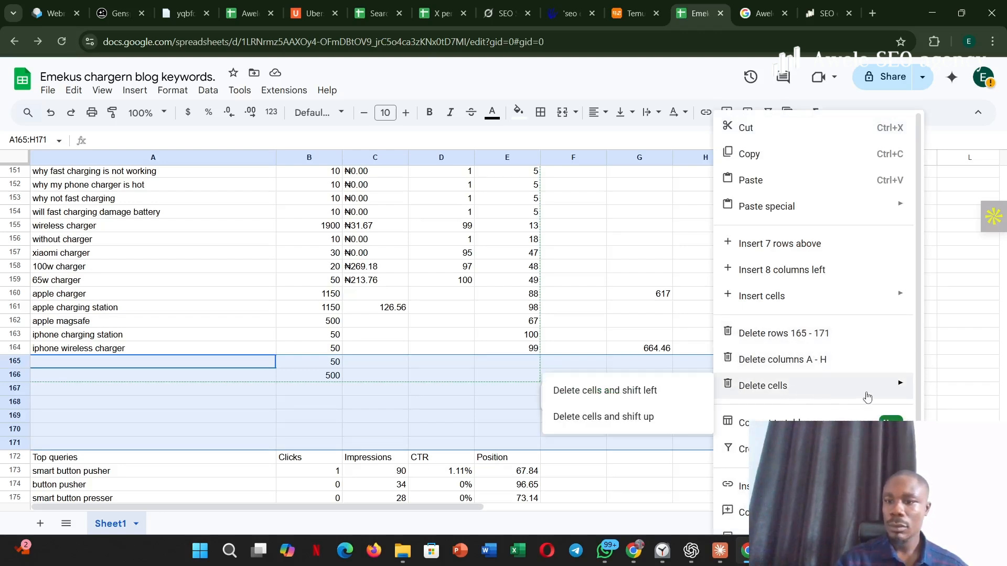
{"action": "left_click", "coordinate": [652, 418]}
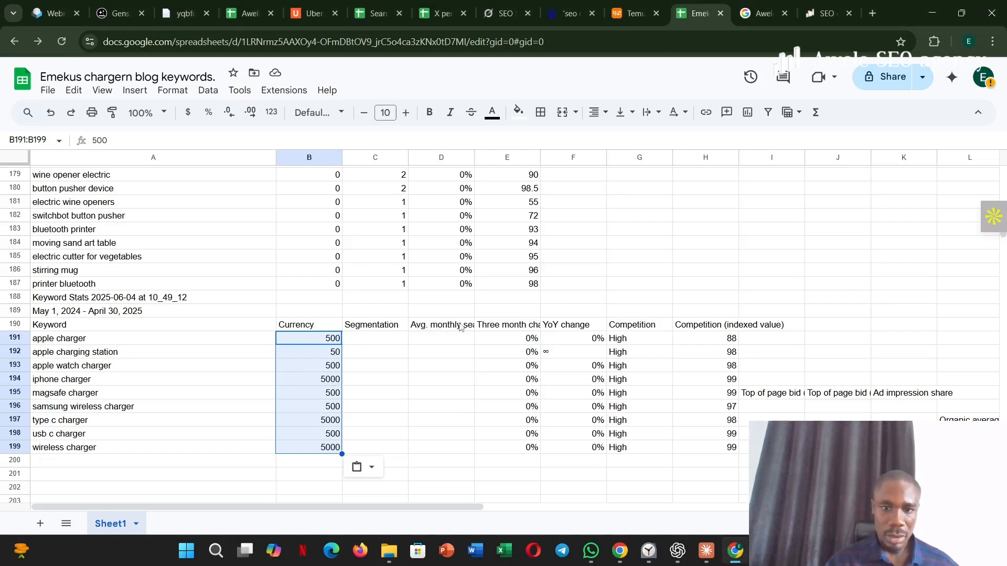
- Check the Avg. monthly searches heading of the Keyword Stats block against the column headings at the start of the keyword list
{"action": "triple_click", "coordinate": [460, 327]}
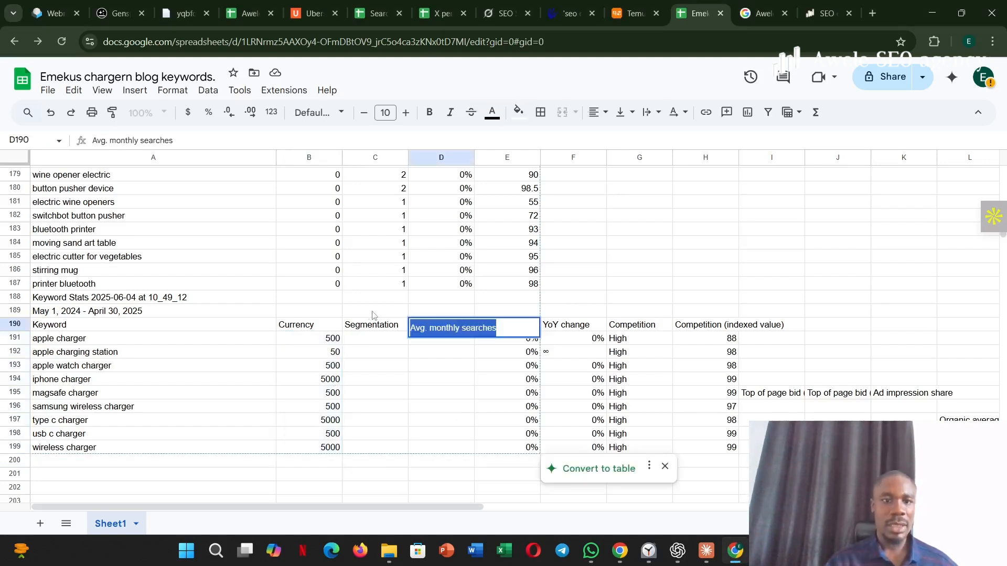
{"action": "left_click", "coordinate": [331, 311]}
{"action": "key", "text": "Up"}
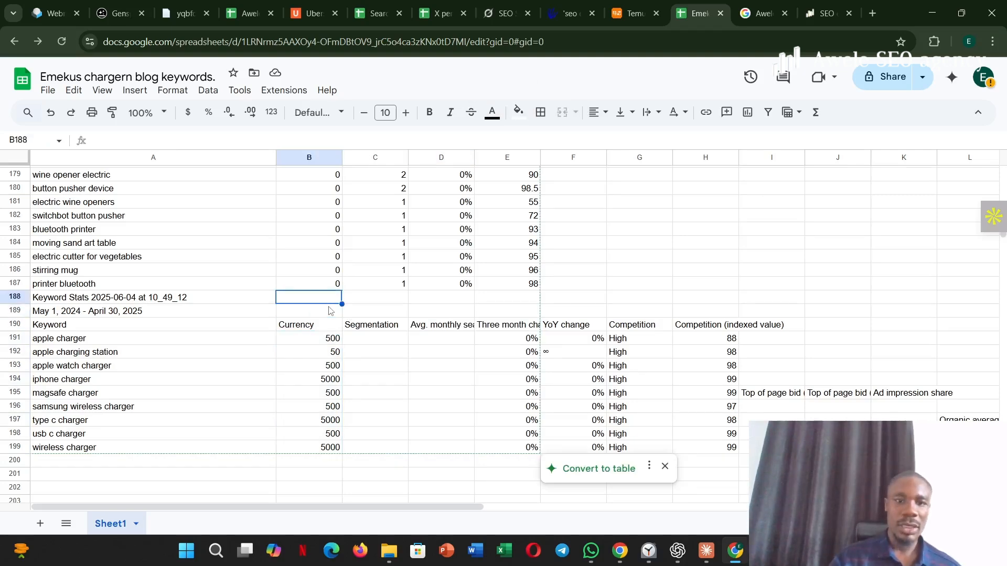
{"action": "key", "text": "Up"}
{"action": "key", "text": "Up"}
{"action": "key", "text": "Up"}
{"action": "key", "text": "Up"}
{"action": "key", "text": "Up"}
{"action": "key", "text": "Up"}
{"action": "key", "text": "Up"}
{"action": "key", "text": "Up"}
{"action": "key", "text": "Up"}
{"action": "key", "text": "Up"}
{"action": "key", "text": "Up"}
{"action": "key", "text": "Up"}
{"action": "key", "text": "Up"}
{"action": "key", "text": "Up"}
{"action": "key", "text": "Up"}
{"action": "key", "text": "Up"}
{"action": "key", "text": "Up"}
{"action": "key", "text": "Up"}
{"action": "key", "text": "Up"}
{"action": "key", "text": "Up"}
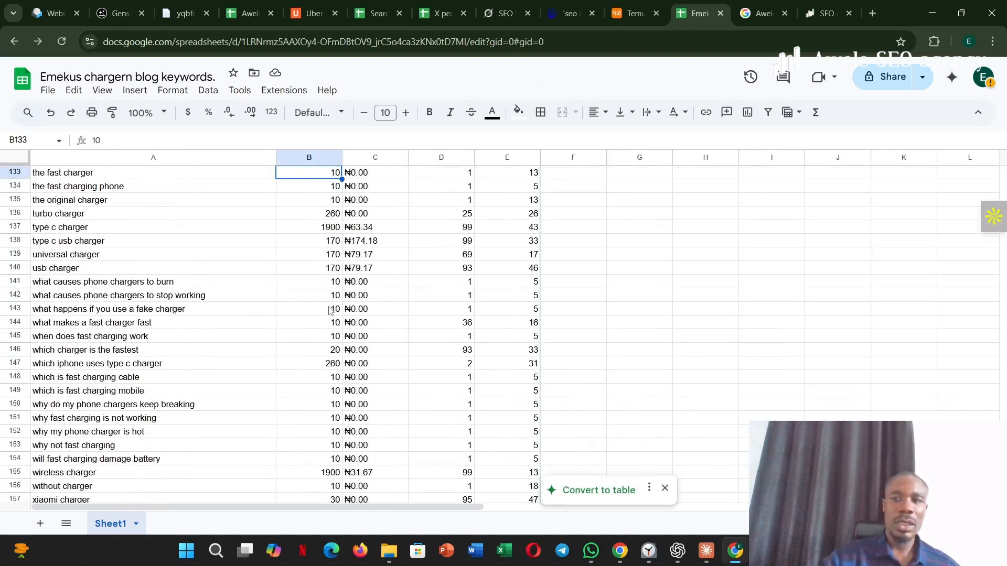
{"action": "scroll", "coordinate": [331, 311], "scroll_direction": "up", "scroll_amount": 20}
{"action": "left_click_drag", "start_coordinate": [375, 254], "coordinate": [430, 403]}
{"action": "scroll", "coordinate": [423, 315], "scroll_direction": "up", "scroll_amount": 1}
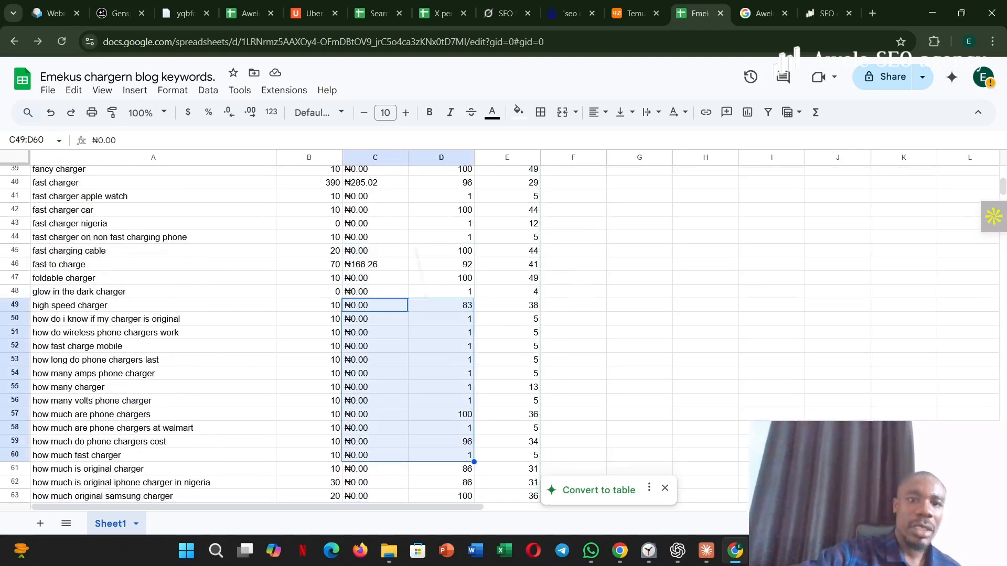
{"action": "scroll", "coordinate": [367, 330], "scroll_direction": "up", "scroll_amount": 10}
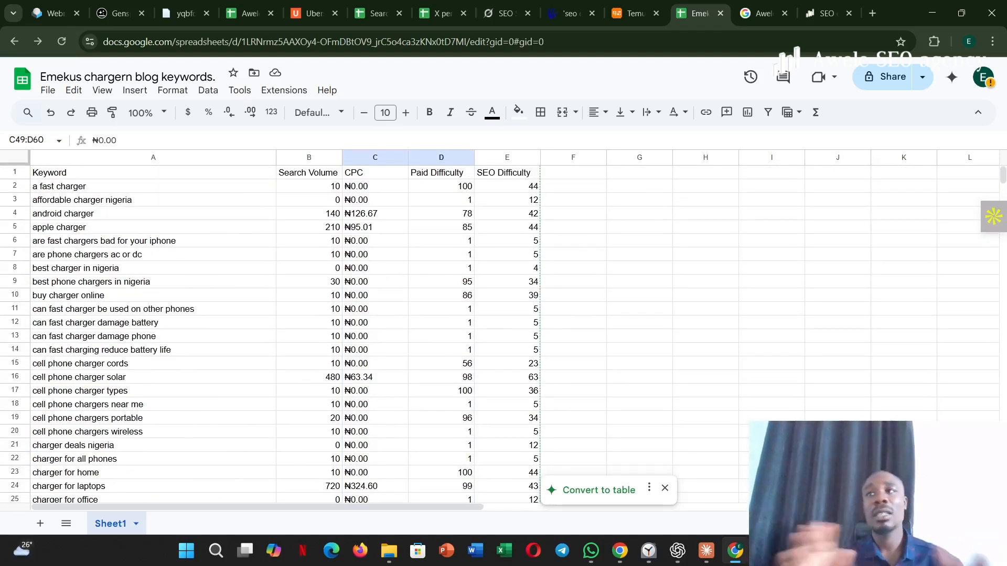
- Cut the Competition (indexed value) figures of the Keyword Stats block in H191:H199
{"action": "scroll", "coordinate": [367, 330], "scroll_direction": "down", "scroll_amount": 17}
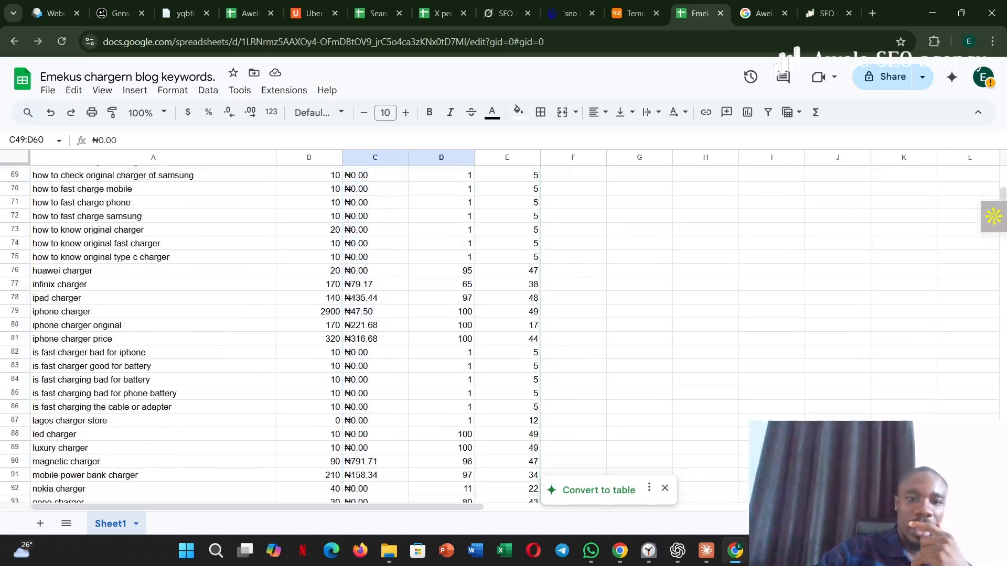
{"action": "scroll", "coordinate": [639, 256], "scroll_direction": "down", "scroll_amount": 4}
{"action": "left_click_drag", "start_coordinate": [639, 244], "coordinate": [640, 256]}
{"action": "scroll", "coordinate": [682, 341], "scroll_direction": "down", "scroll_amount": 5}
{"action": "left_click_drag", "start_coordinate": [705, 409], "coordinate": [705, 423]}
{"action": "scroll", "coordinate": [705, 393], "scroll_direction": "down", "scroll_amount": 16}
{"action": "left_click", "coordinate": [706, 374]}
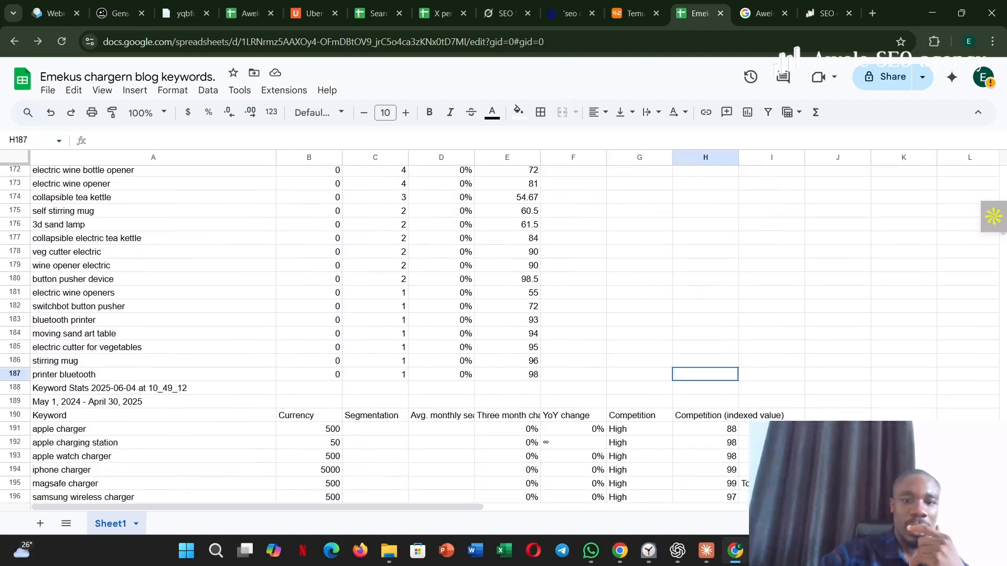
{"action": "left_click_drag", "start_coordinate": [705, 375], "coordinate": [706, 266]}
{"action": "scroll", "coordinate": [706, 265], "scroll_direction": "down", "scroll_amount": 4}
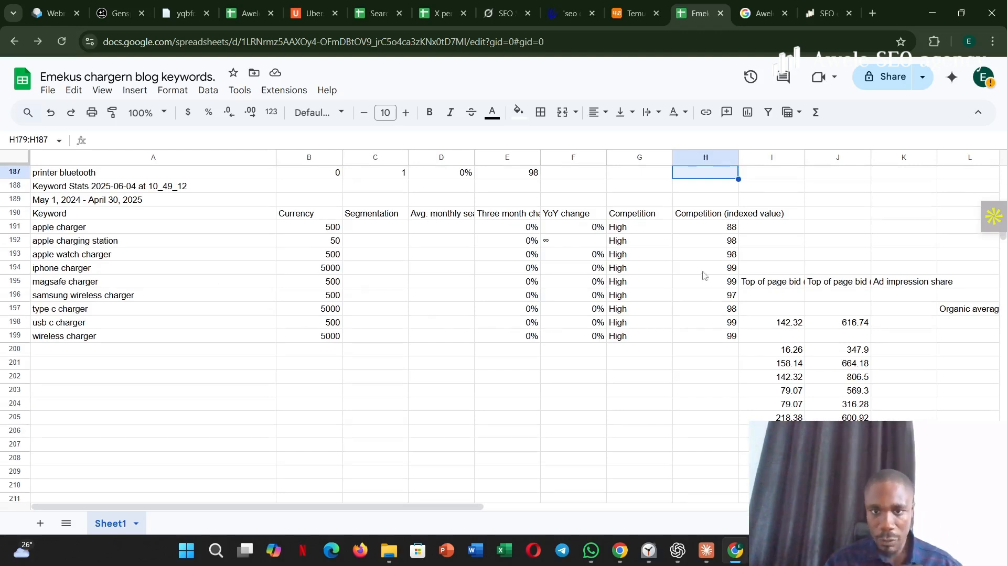
{"action": "left_click", "coordinate": [639, 229]}
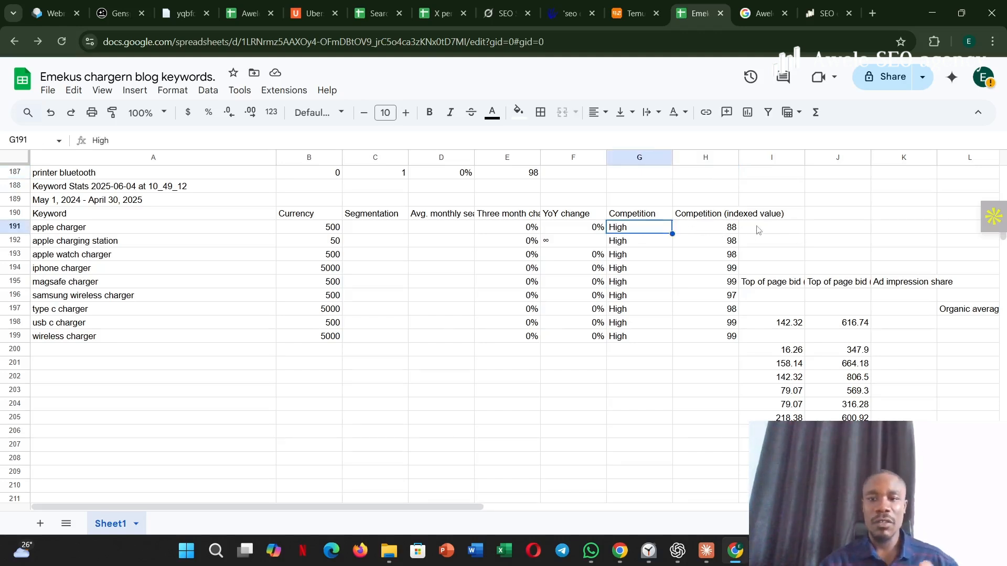
{"action": "left_click_drag", "start_coordinate": [724, 231], "coordinate": [726, 341]}
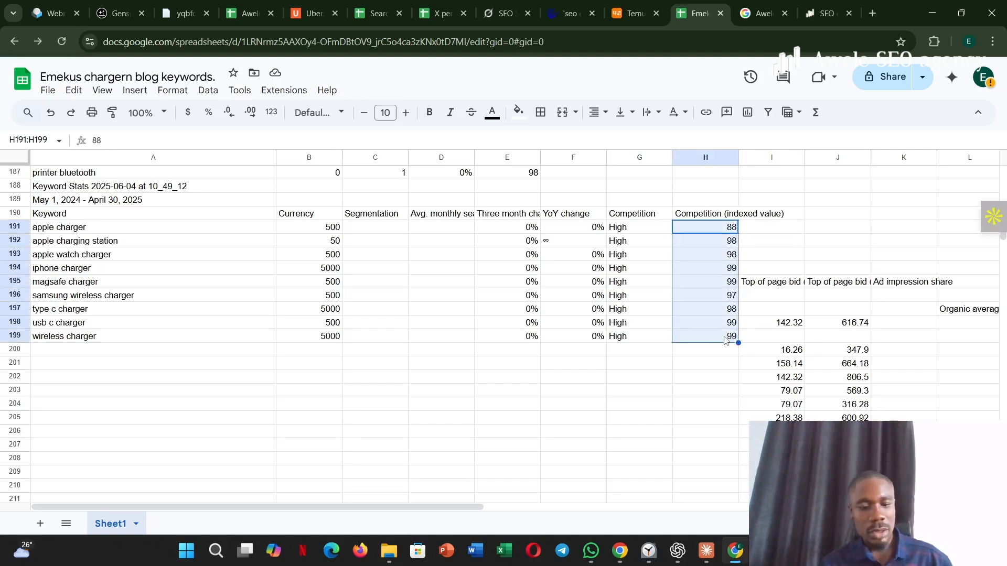
- Check the SEO Difficulty column from the start of the keyword list down to the Keyword Stats rows
{"action": "scroll", "coordinate": [725, 340], "scroll_direction": "up", "scroll_amount": 18}
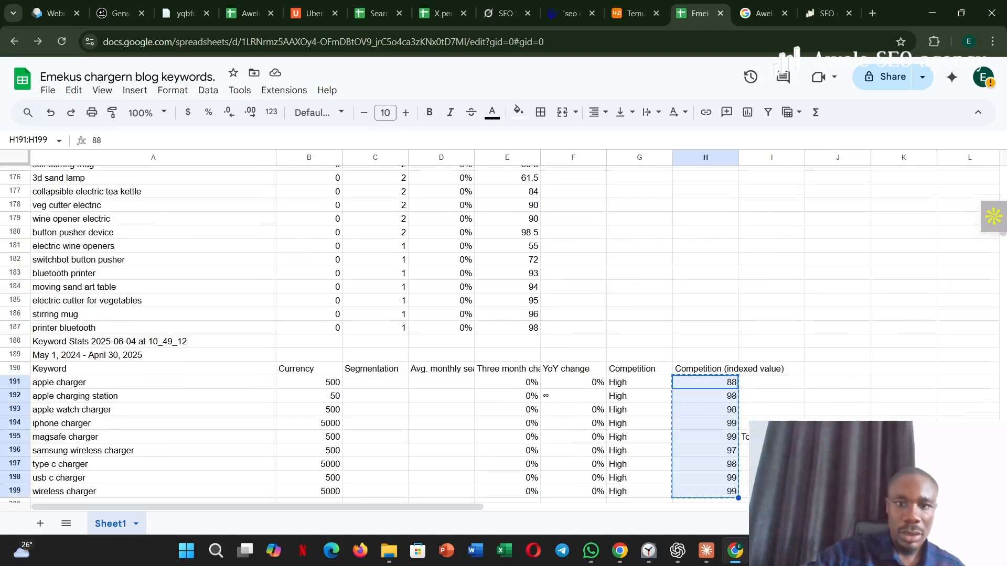
{"action": "scroll", "coordinate": [725, 340], "scroll_direction": "up", "scroll_amount": 6}
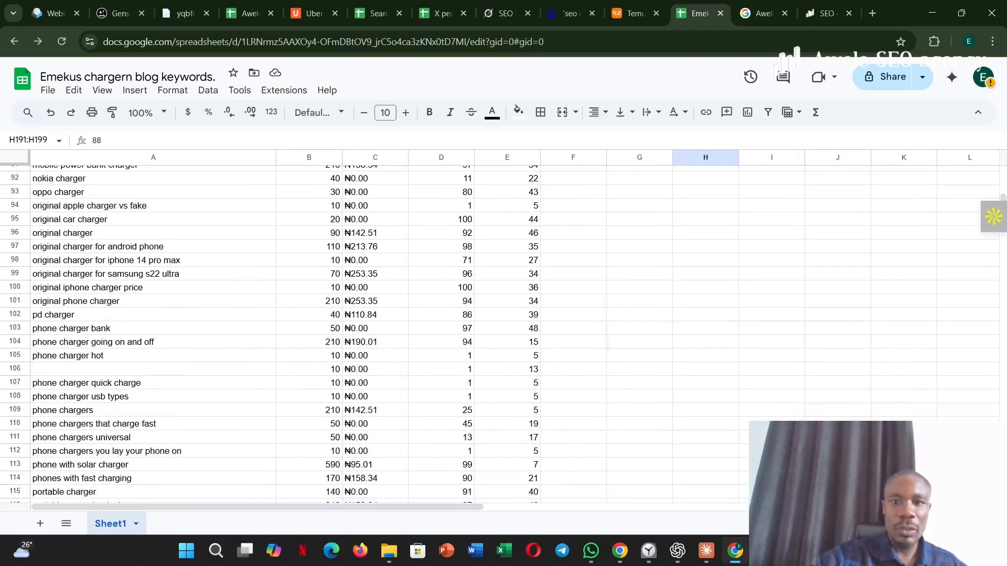
{"action": "left_click_drag", "start_coordinate": [573, 250], "coordinate": [573, 345]}
{"action": "scroll", "coordinate": [572, 345], "scroll_direction": "up", "scroll_amount": 13}
{"action": "scroll", "coordinate": [302, 333], "scroll_direction": "up", "scroll_amount": 10}
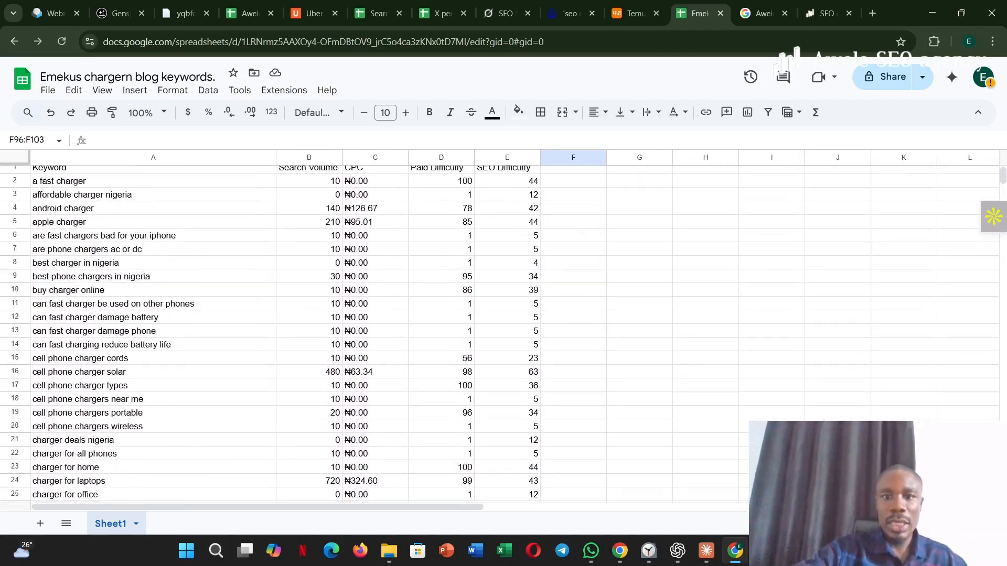
{"action": "scroll", "coordinate": [302, 333], "scroll_direction": "down", "scroll_amount": 2}
{"action": "scroll", "coordinate": [507, 370], "scroll_direction": "down", "scroll_amount": 2}
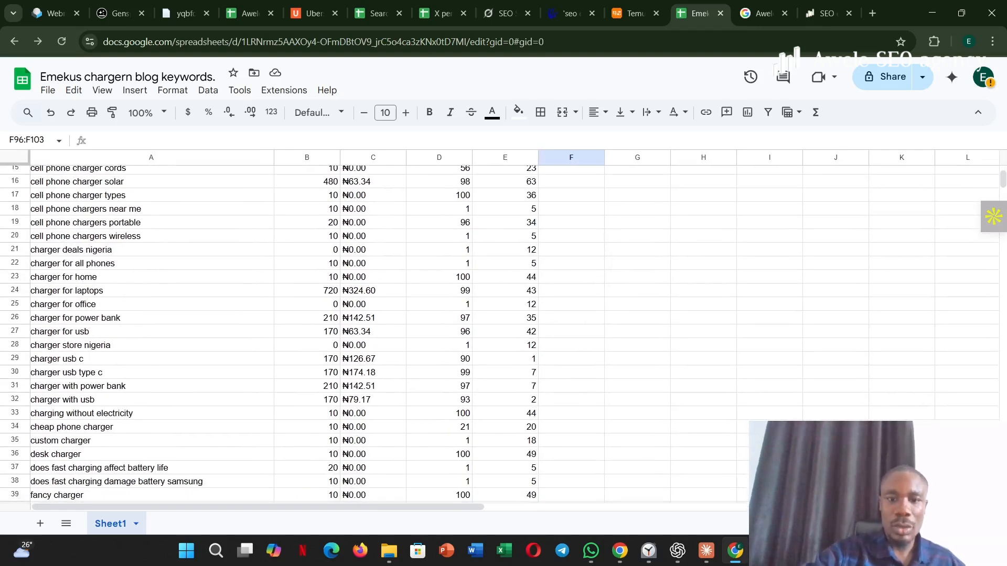
{"action": "left_click", "coordinate": [507, 371]}
{"action": "scroll", "coordinate": [506, 371], "scroll_direction": "down", "scroll_amount": 7}
{"action": "scroll", "coordinate": [495, 462], "scroll_direction": "down", "scroll_amount": 3}
{"action": "left_click", "coordinate": [496, 463]}
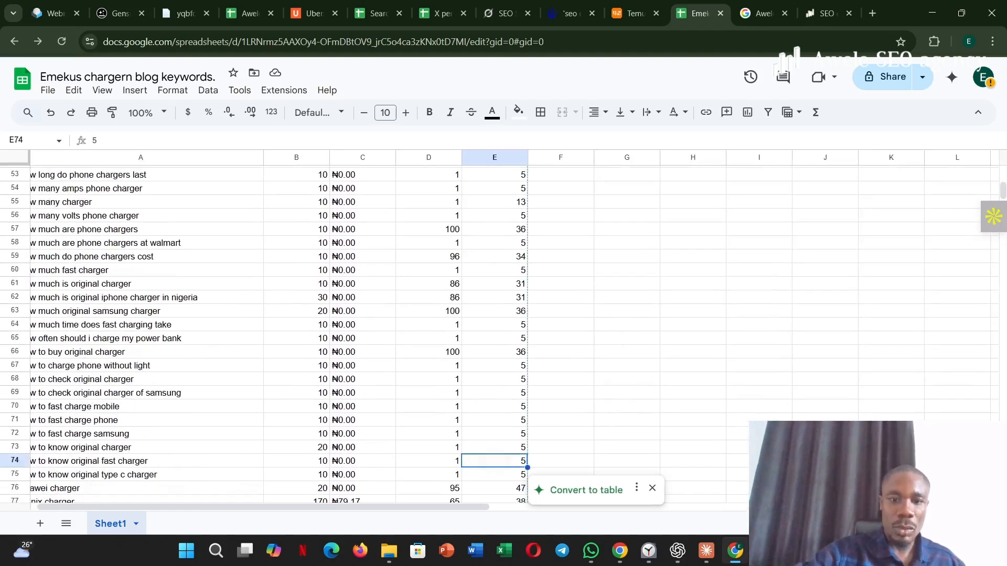
{"action": "scroll", "coordinate": [495, 462], "scroll_direction": "down", "scroll_amount": 10}
{"action": "scroll", "coordinate": [504, 419], "scroll_direction": "down", "scroll_amount": 5}
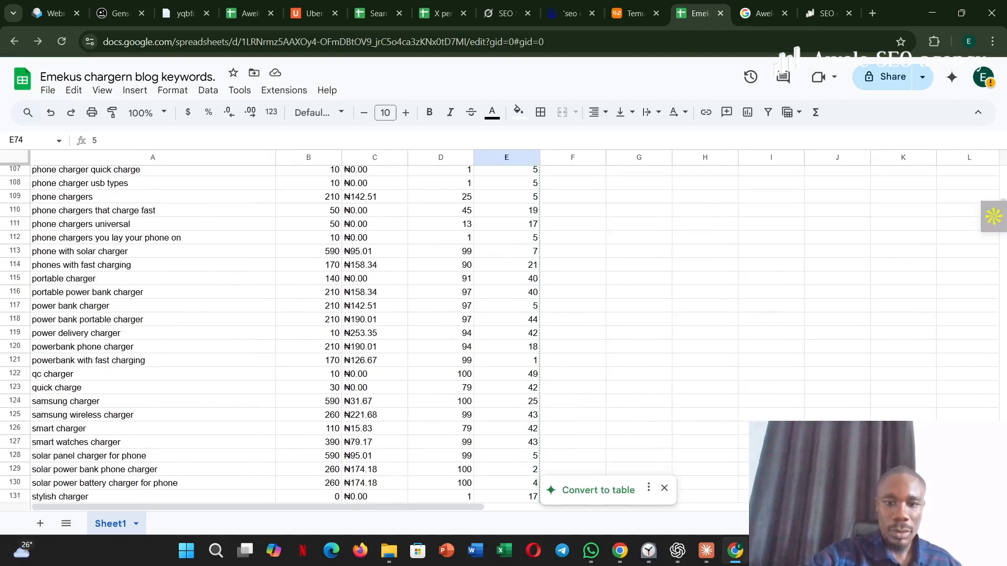
{"action": "left_click", "coordinate": [506, 415]}
{"action": "scroll", "coordinate": [506, 415], "scroll_direction": "down", "scroll_amount": 14}
{"action": "left_click", "coordinate": [639, 411]}
{"action": "left_click_drag", "start_coordinate": [639, 410], "coordinate": [638, 233]}
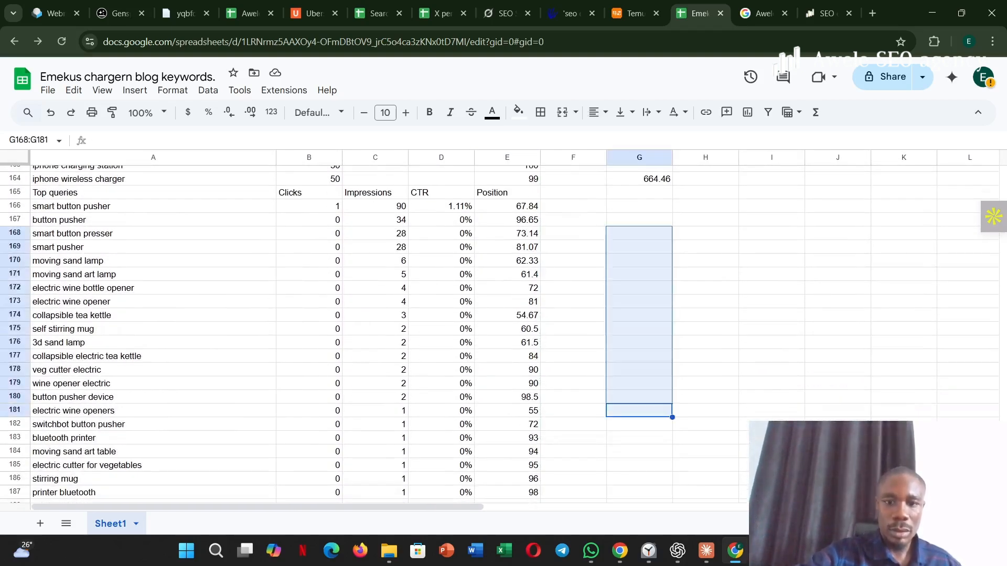
{"action": "left_click", "coordinate": [506, 410]}
{"action": "scroll", "coordinate": [507, 411], "scroll_direction": "down", "scroll_amount": 7}
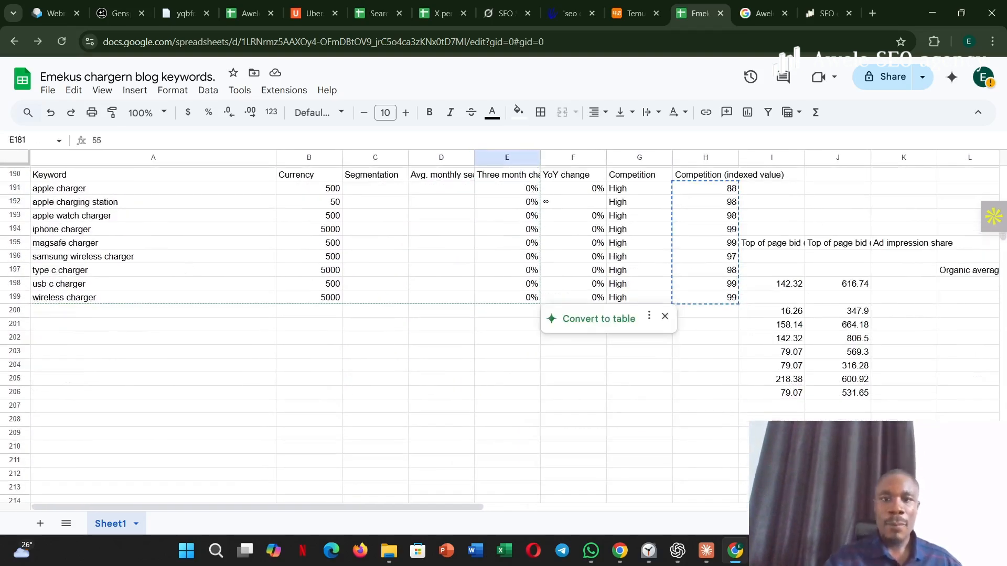
- Paste the cut competition figures over the Three month change values in E191:E199
{"action": "left_click_drag", "start_coordinate": [527, 191], "coordinate": [521, 305]}
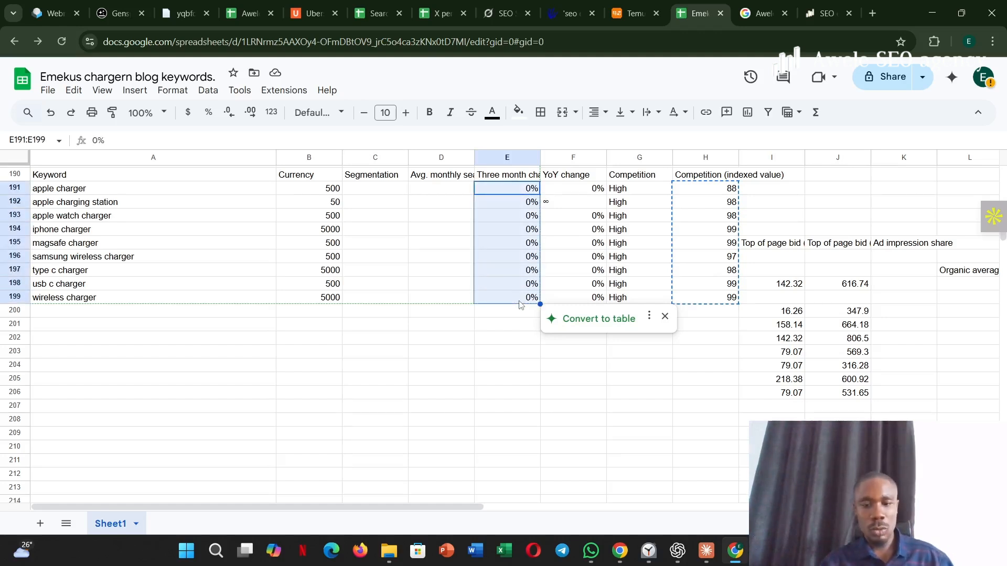
{"action": "key", "text": "ctrl+v"}
{"action": "left_click", "coordinate": [471, 331]}
{"action": "scroll", "coordinate": [471, 330], "scroll_direction": "up", "scroll_amount": 4}
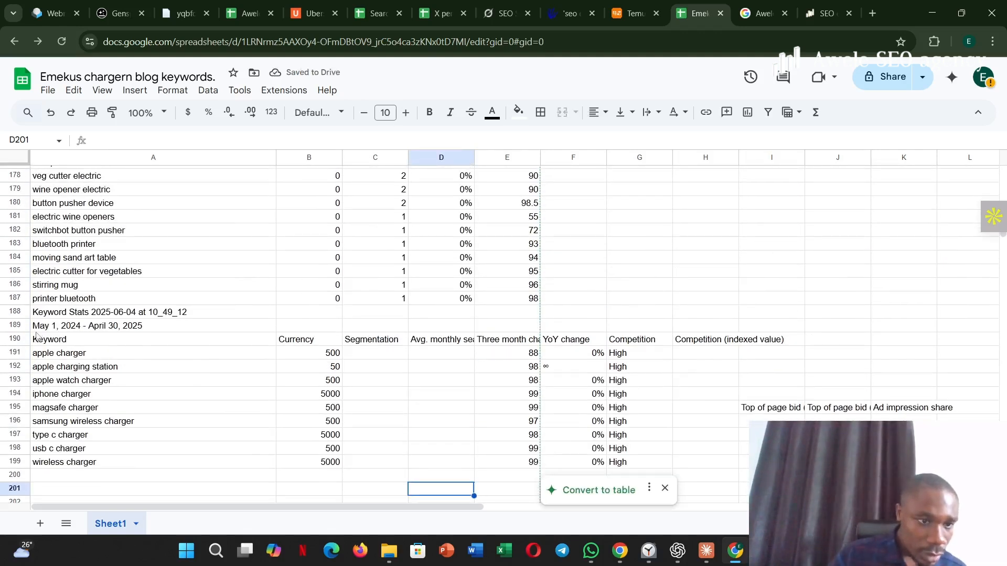
- Delete the Keyword Stats title, date range and heading cells A188:I190, shifting the cells below up
{"action": "left_click", "coordinate": [40, 326]}
{"action": "left_click", "coordinate": [36, 317]}
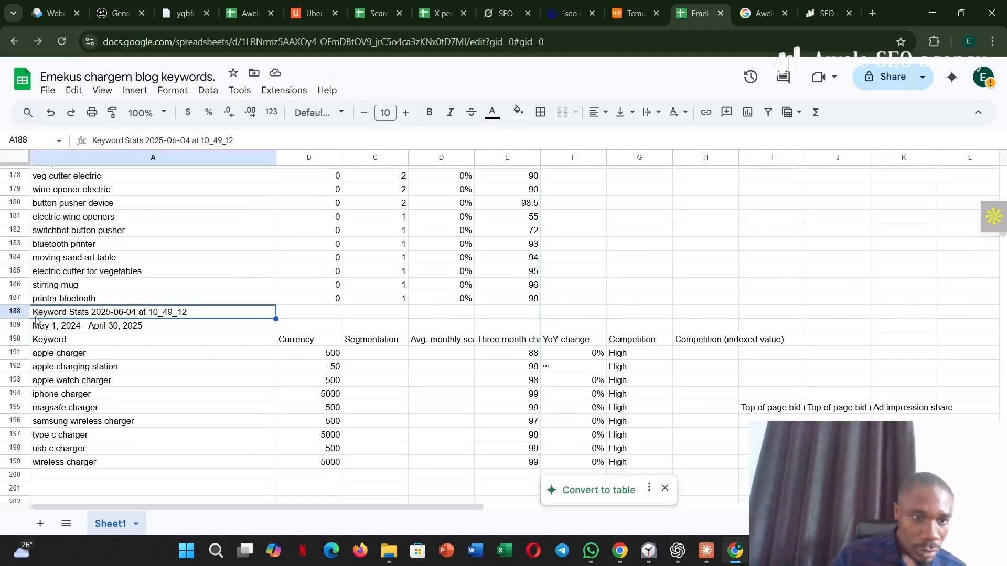
{"action": "left_click_drag", "start_coordinate": [41, 327], "coordinate": [797, 345]}
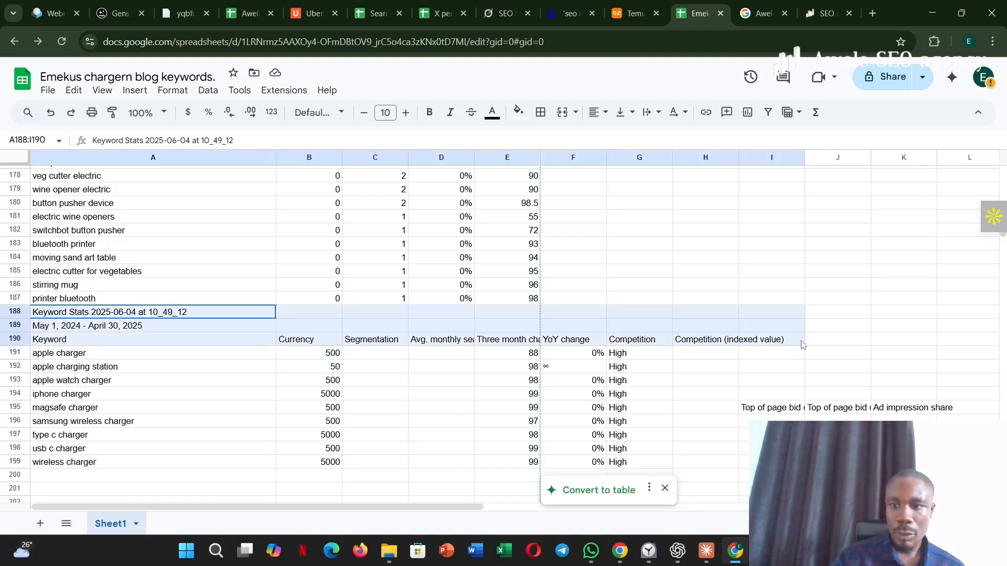
{"action": "right_click", "coordinate": [798, 344]}
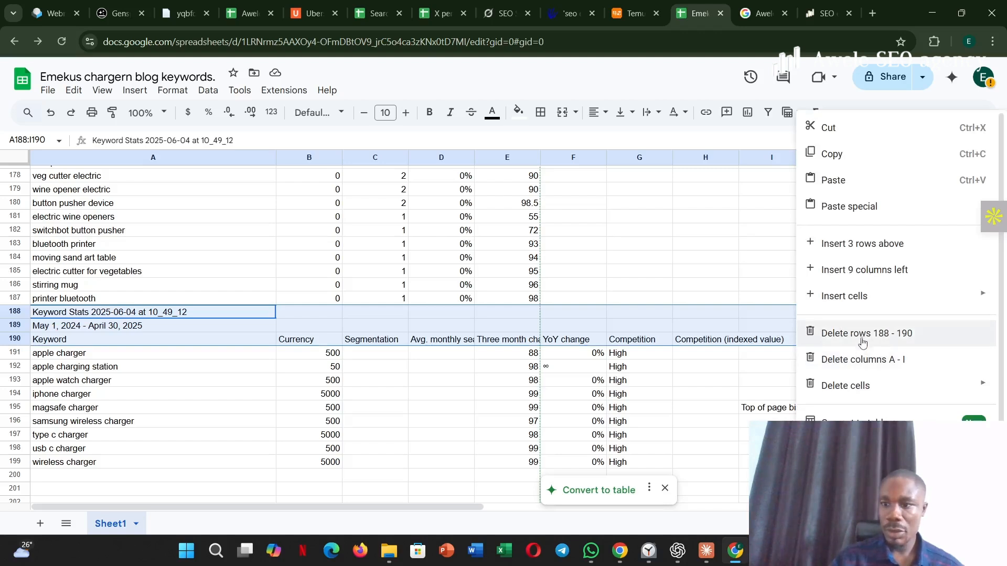
{"action": "mouse_move", "coordinate": [852, 383]}
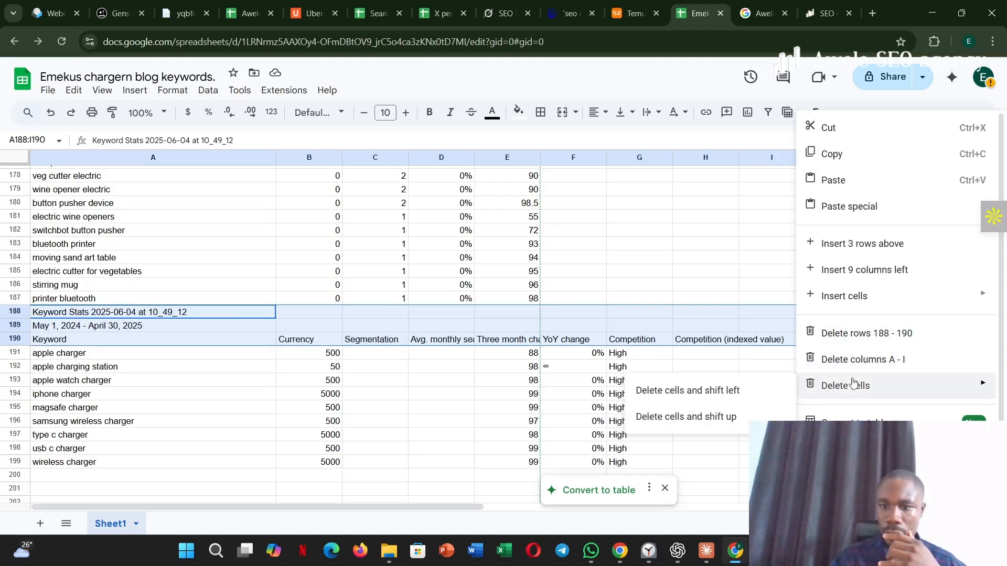
{"action": "left_click", "coordinate": [734, 416]}
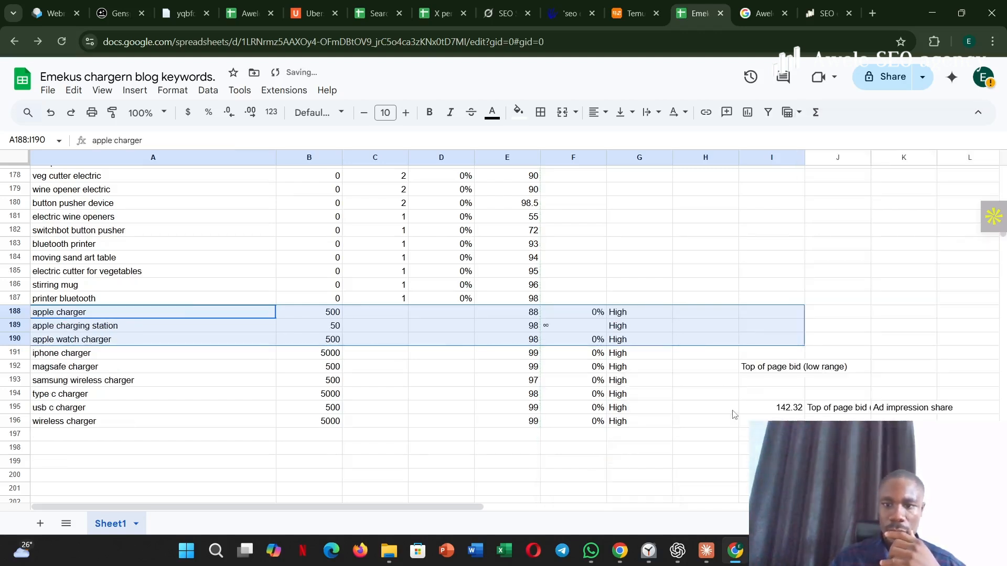
{"action": "left_click", "coordinate": [654, 444]}
- Delete the surplus Keyword Stats cells F188:AB204 beyond the difficulty column, shifting the cells below up
{"action": "left_click_drag", "start_coordinate": [576, 312], "coordinate": [928, 298]}
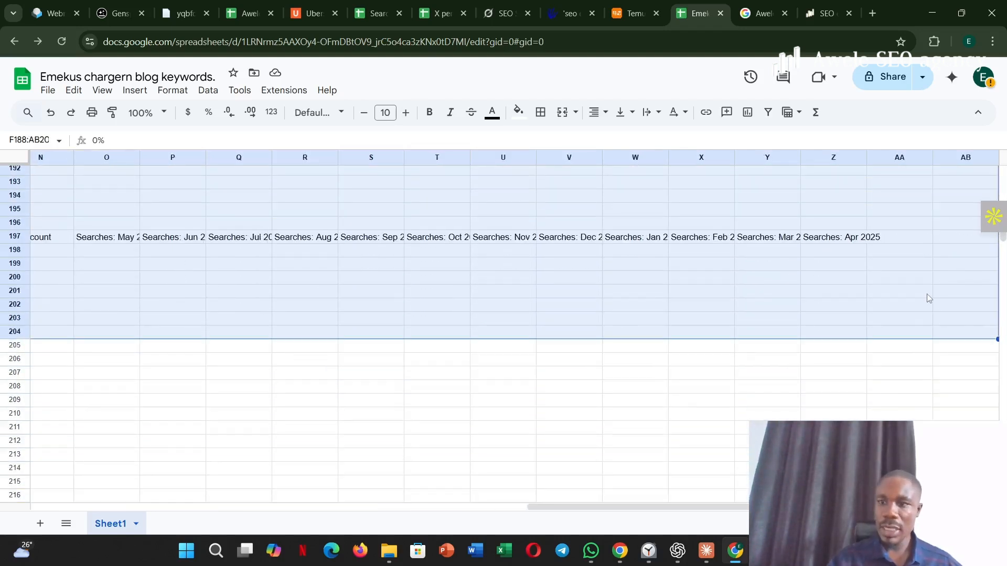
{"action": "right_click", "coordinate": [928, 299]}
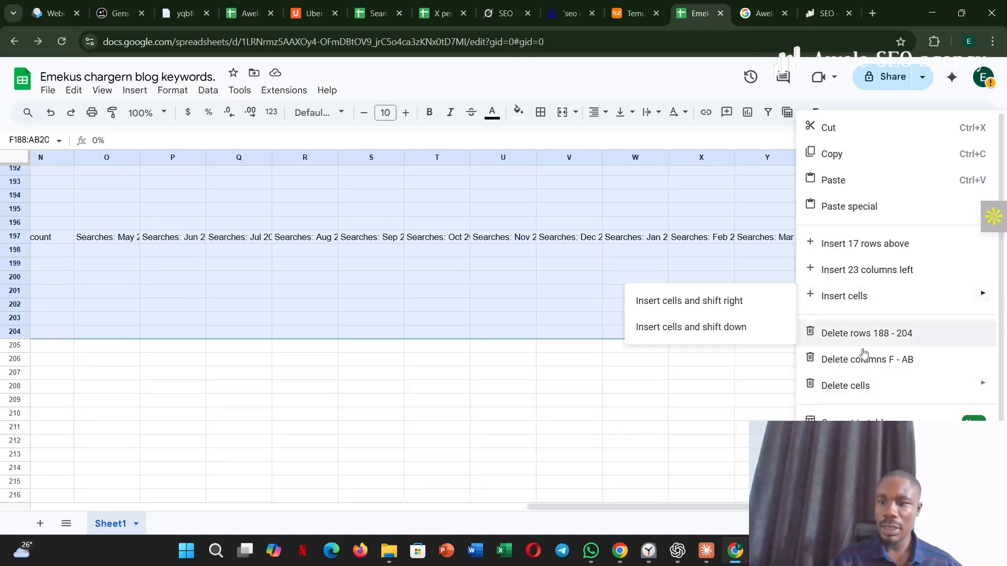
{"action": "mouse_move", "coordinate": [826, 386]}
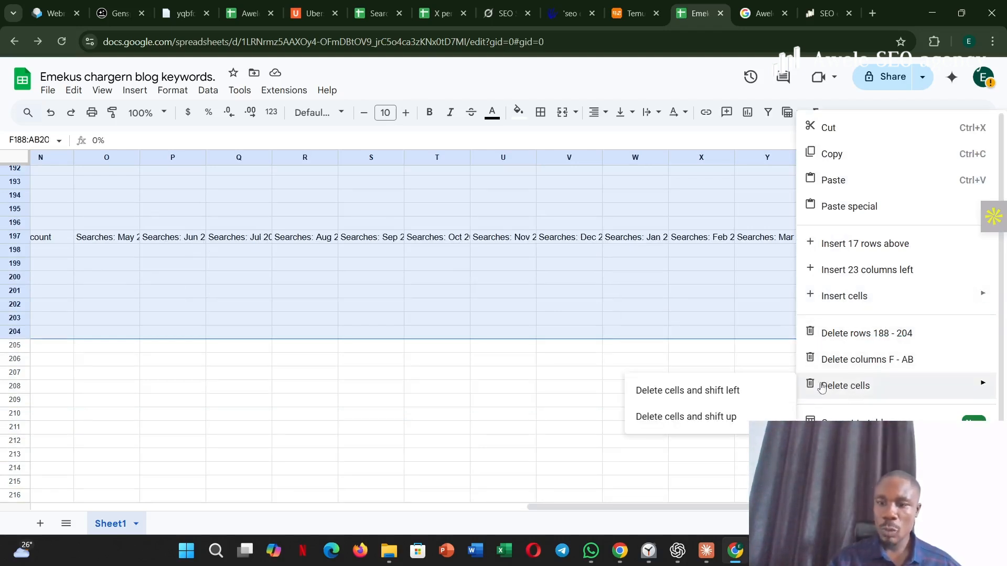
{"action": "left_click", "coordinate": [679, 415]}
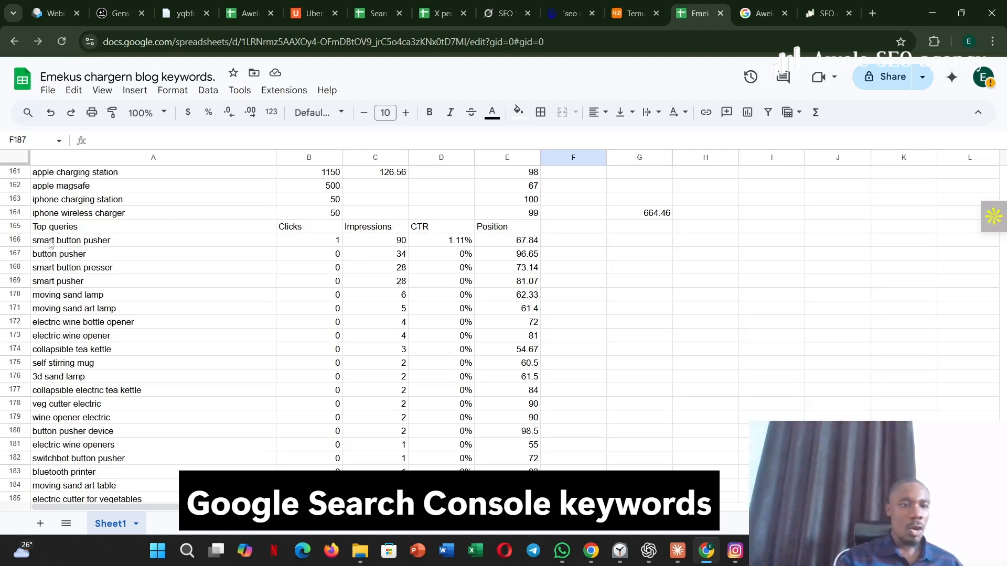
- Copy the Search Console queries in A166:A187 and add them to the keyword box of Ubersuggest's Keyword Bulk Analysis
{"action": "left_click_drag", "start_coordinate": [50, 244], "coordinate": [153, 324]}
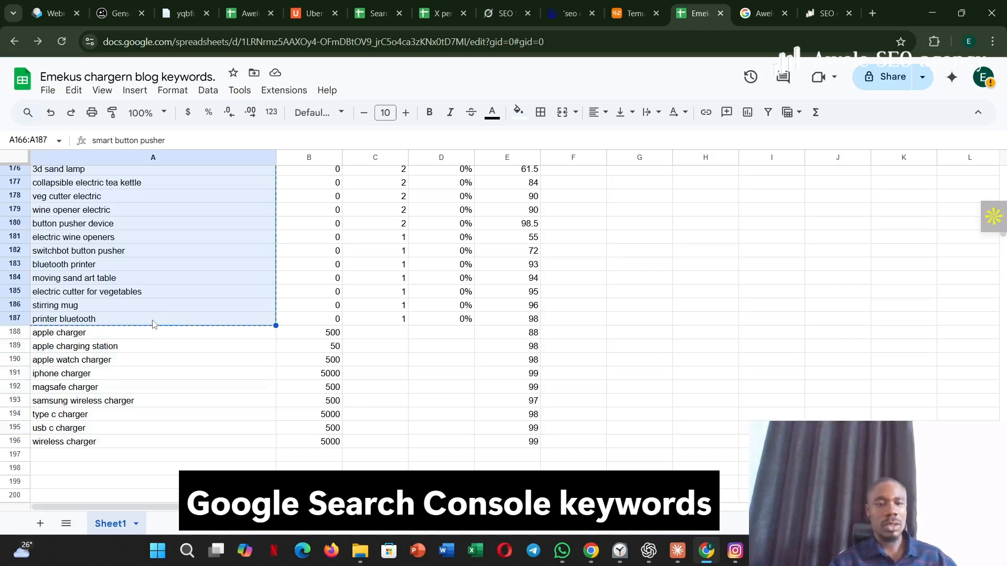
{"action": "left_click", "coordinate": [322, 12]}
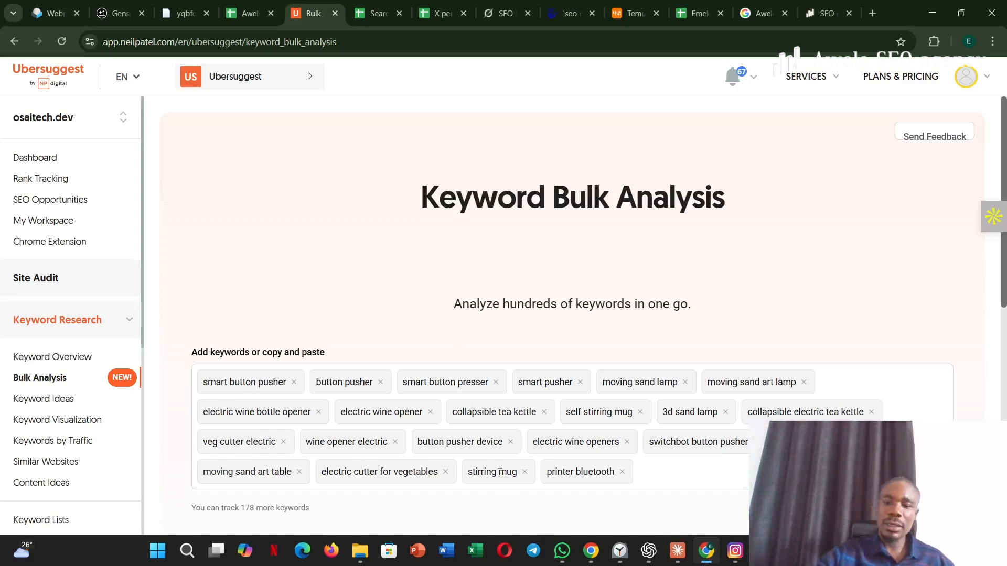
{"action": "scroll", "coordinate": [500, 471], "scroll_direction": "down", "scroll_amount": 3}
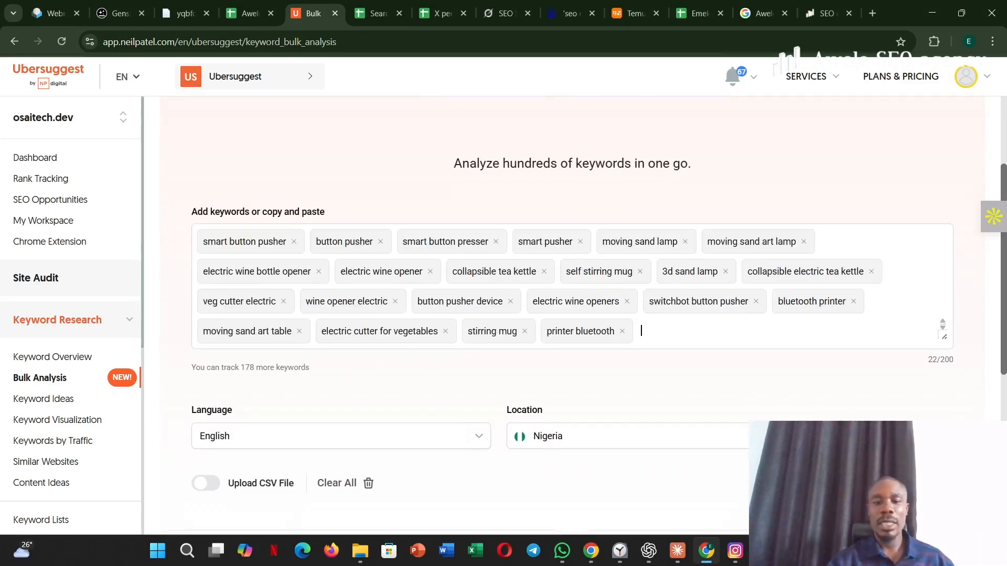